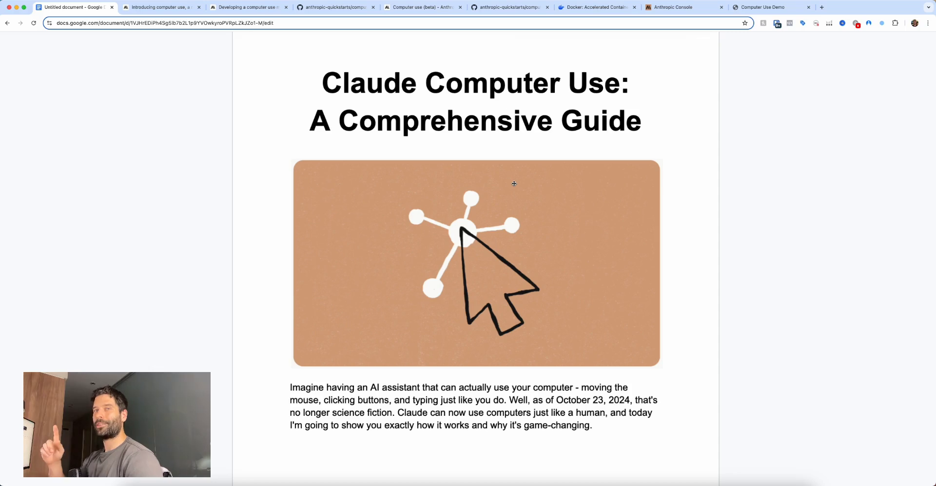
# - Open Anthropic's announcement of computer use and examine the "Teaching Claude to navigate computers, responsibly" section
pyautogui.moveTo(484, 204)
pyautogui.mouseDown()
pyautogui.moveTo(397, 96)
pyautogui.moveTo(572, 98)
pyautogui.mouseUp()
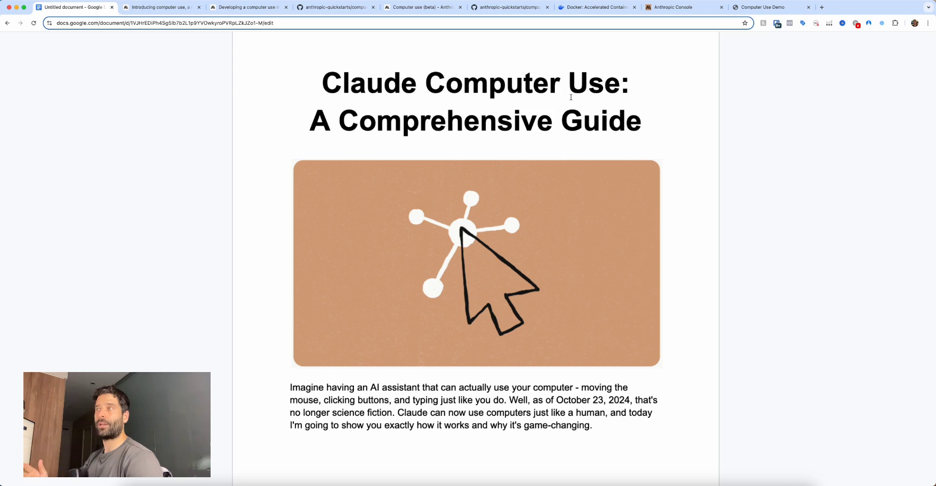
pyautogui.hotkey('ctrl', 'Tab')
pyautogui.moveTo(405, 280)
pyautogui.mouseDown()
pyautogui.moveTo(385, 202)
pyautogui.moveTo(422, 133)
pyautogui.moveTo(455, 146)
pyautogui.moveTo(314, 167)
pyautogui.moveTo(435, 155)
pyautogui.moveTo(545, 171)
pyautogui.moveTo(605, 161)
pyautogui.moveTo(457, 182)
pyautogui.mouseUp()
pyautogui.moveTo(378, 226)
pyautogui.mouseDown()
pyautogui.moveTo(351, 161)
pyautogui.moveTo(378, 156)
pyautogui.mouseUp()
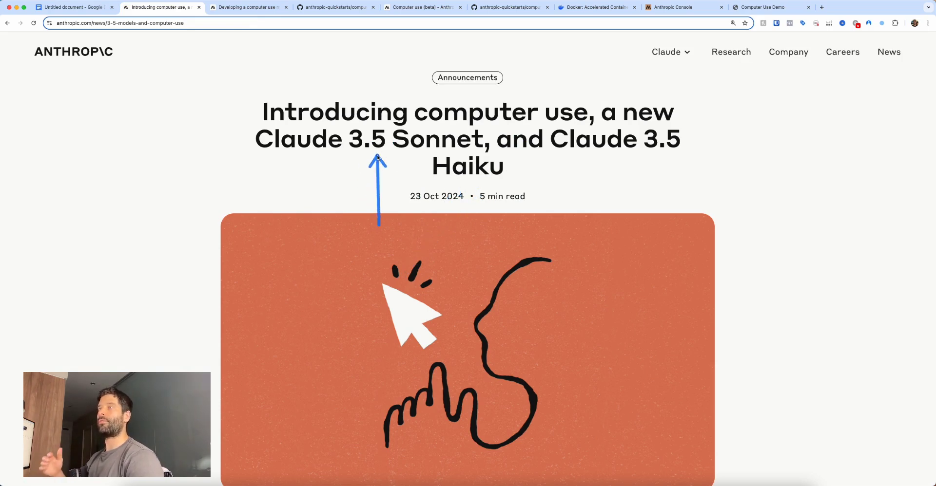
pyautogui.scroll(-10, 378, 156)
pyautogui.moveTo(215, 253)
pyautogui.mouseDown()
pyautogui.moveTo(297, 211)
pyautogui.moveTo(303, 191)
pyautogui.moveTo(294, 231)
pyautogui.mouseUp()
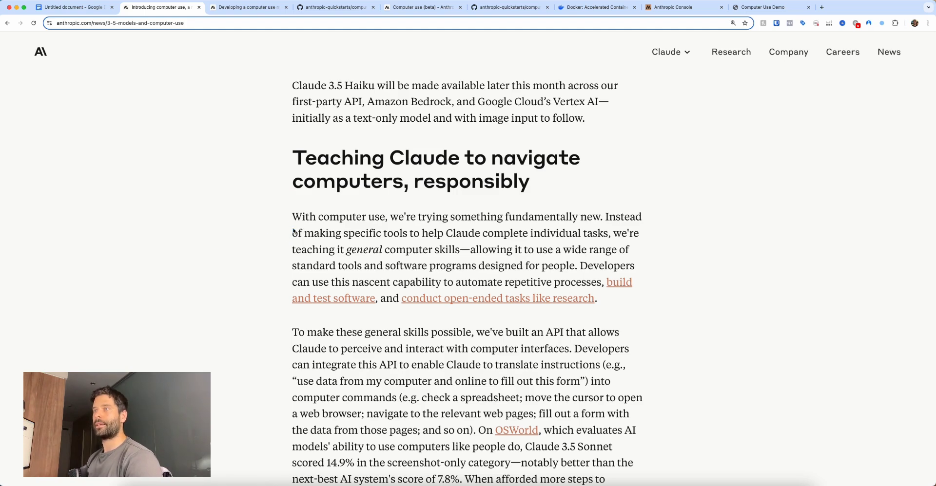
pyautogui.moveTo(291, 279); pyautogui.dragTo(343, 259)
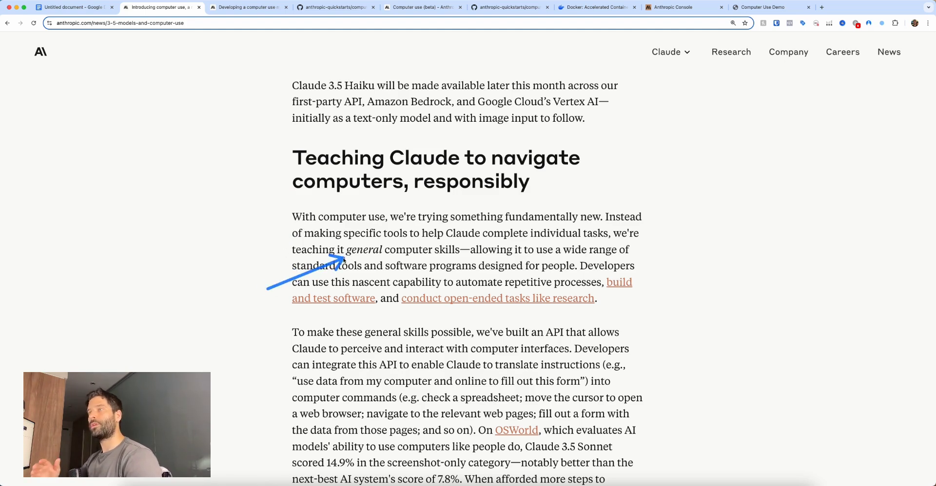
# - Return to the guide document and read the "What is Claude Computer Use? (Simple Explanation)" list of abilities
pyautogui.hotkey('ctrl', 'shift', 'Tab')
pyautogui.moveTo(226, 232)
pyautogui.mouseDown()
pyautogui.moveTo(300, 214)
pyautogui.moveTo(324, 230)
pyautogui.moveTo(320, 239)
pyautogui.moveTo(308, 218)
pyautogui.moveTo(313, 250)
pyautogui.mouseUp()
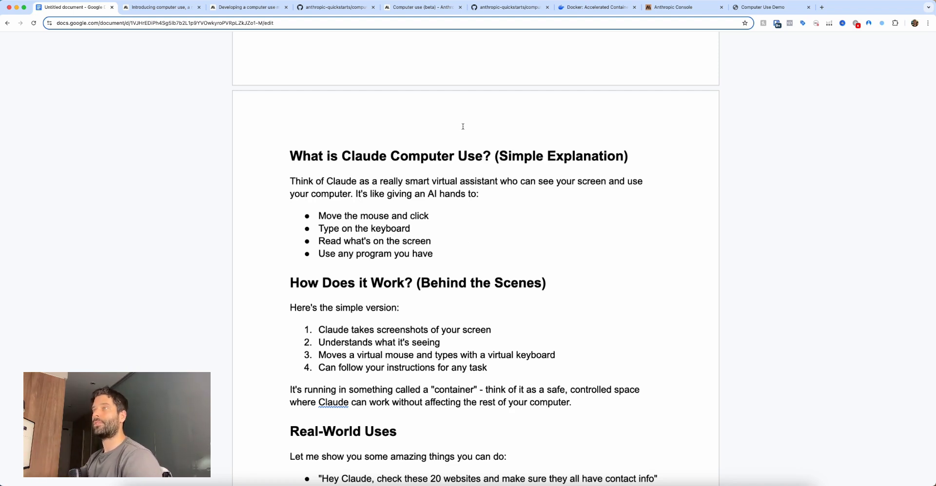
pyautogui.moveTo(266, 231)
pyautogui.mouseDown()
pyautogui.moveTo(316, 220)
pyautogui.moveTo(319, 240)
pyautogui.mouseUp()
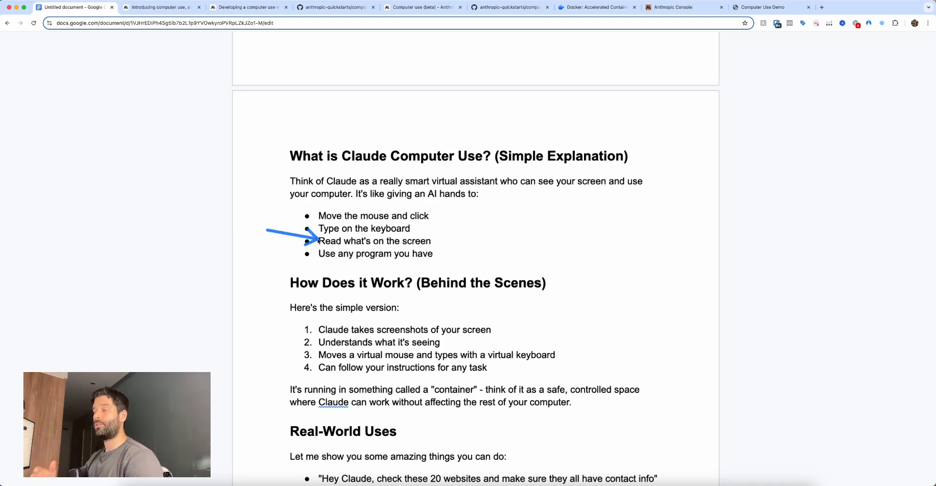
pyautogui.press('Escape')
pyautogui.moveTo(271, 266); pyautogui.dragTo(316, 258)
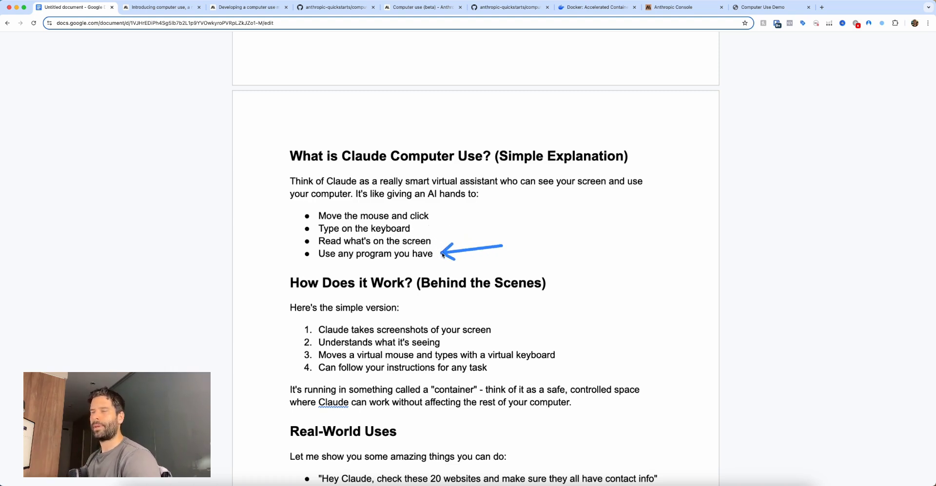
# - Go back to the announcement article and find the paragraph linking to the post on developing computer use
pyautogui.hotkey('ctrl', 'Tab')
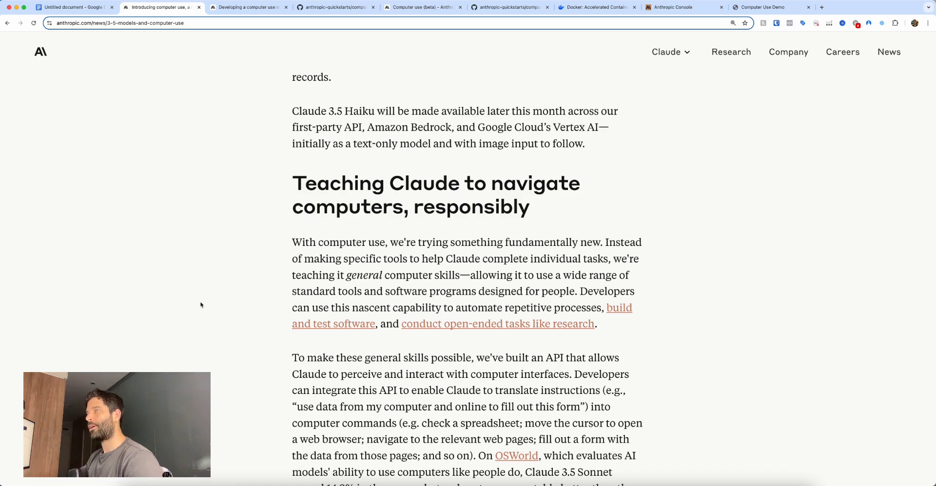
pyautogui.scroll(-8, 238, 326)
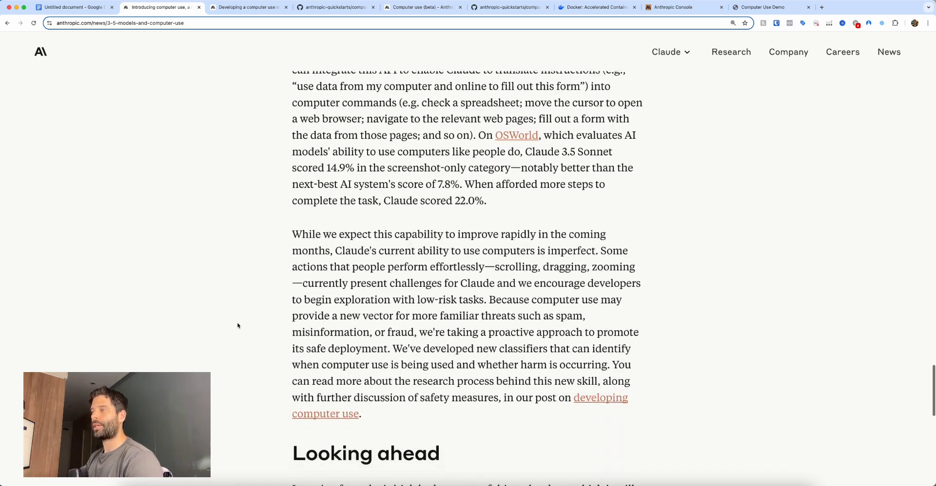
pyautogui.moveTo(591, 428)
pyautogui.mouseDown()
pyautogui.moveTo(591, 359)
pyautogui.moveTo(374, 363)
pyautogui.mouseUp()
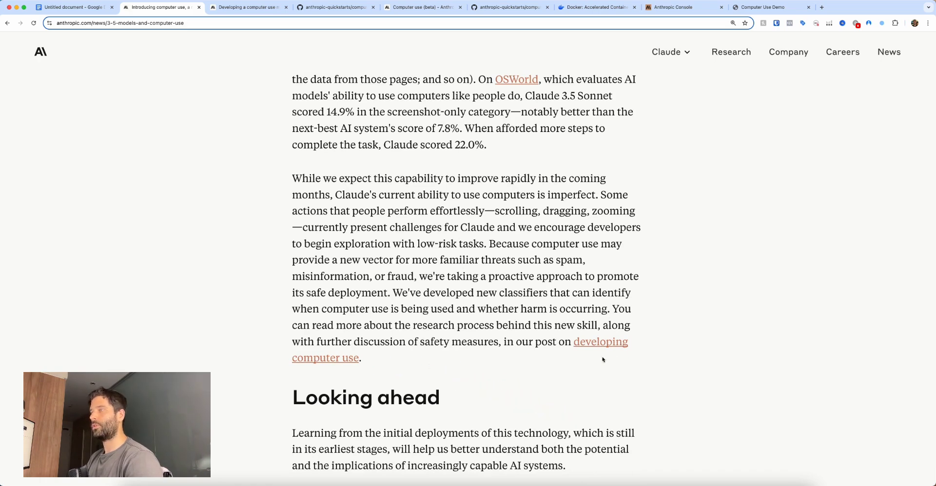
# - Open the "Developing a computer use model" article and read its introduction about the required software setup
pyautogui.hotkey('ctrl', 'Tab')
pyautogui.moveTo(663, 239)
pyautogui.mouseDown()
pyautogui.moveTo(541, 131)
pyautogui.moveTo(426, 133)
pyautogui.moveTo(621, 131)
pyautogui.mouseUp()
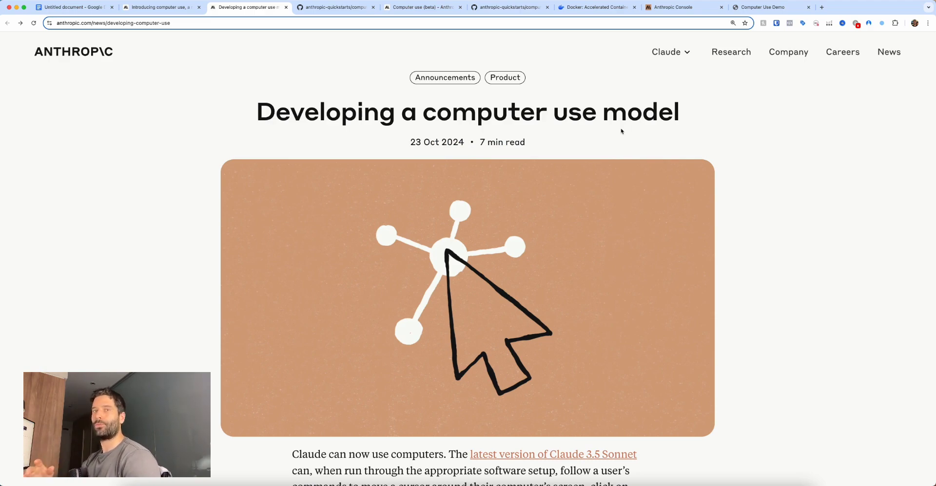
pyautogui.scroll(-5, 641, 314)
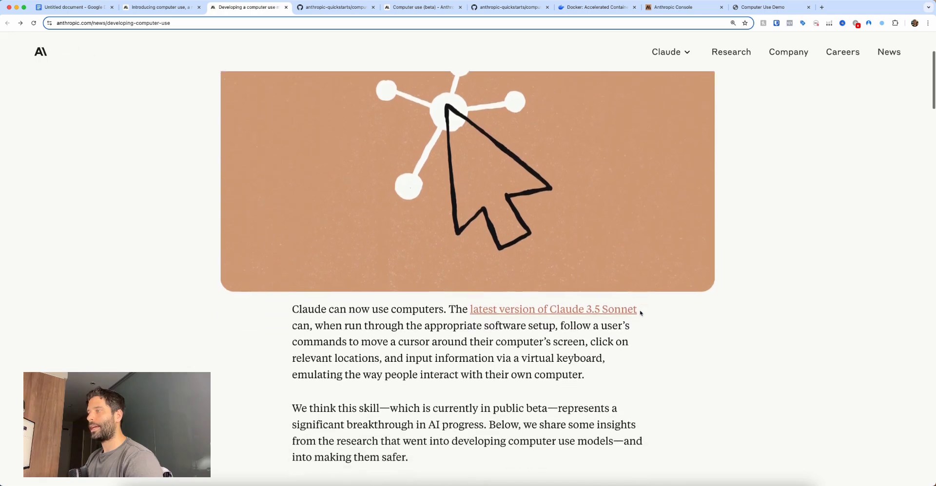
pyautogui.moveTo(655, 389)
pyautogui.mouseDown()
pyautogui.moveTo(585, 306)
pyautogui.moveTo(533, 305)
pyautogui.moveTo(609, 299)
pyautogui.moveTo(423, 316)
pyautogui.moveTo(549, 317)
pyautogui.mouseUp()
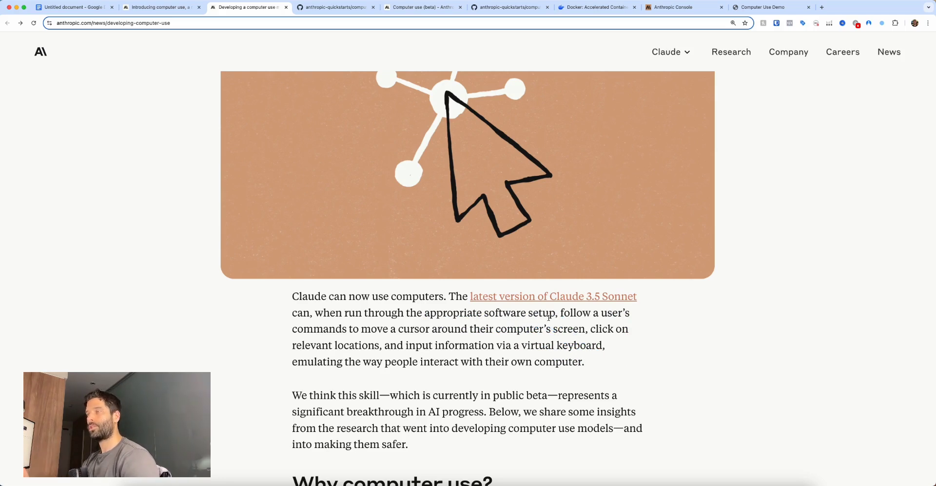
pyautogui.moveTo(624, 373); pyautogui.dragTo(545, 320)
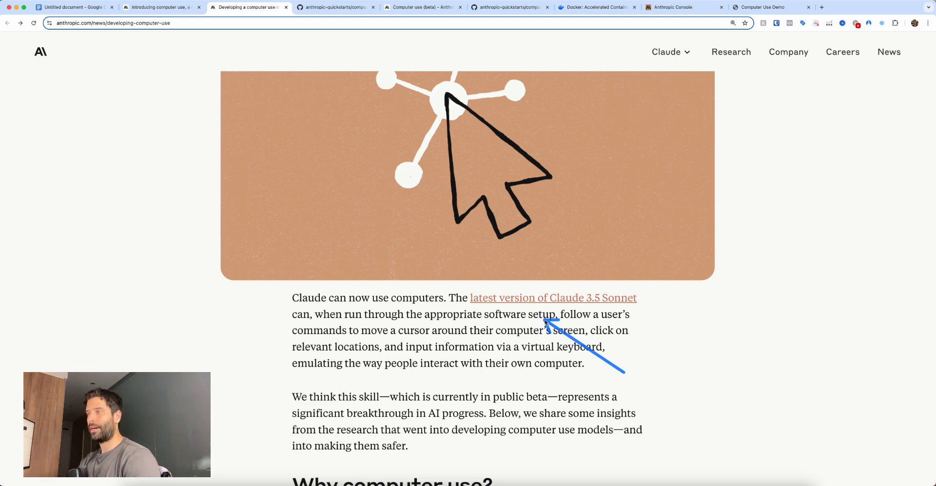
# - Recheck the list of Claude's abilities in the guide document and return to the "Developing a computer use model" article
pyautogui.press('super+1')
pyautogui.moveTo(524, 200)
pyautogui.mouseDown()
pyautogui.moveTo(418, 155)
pyautogui.moveTo(413, 169)
pyautogui.moveTo(433, 185)
pyautogui.mouseUp()
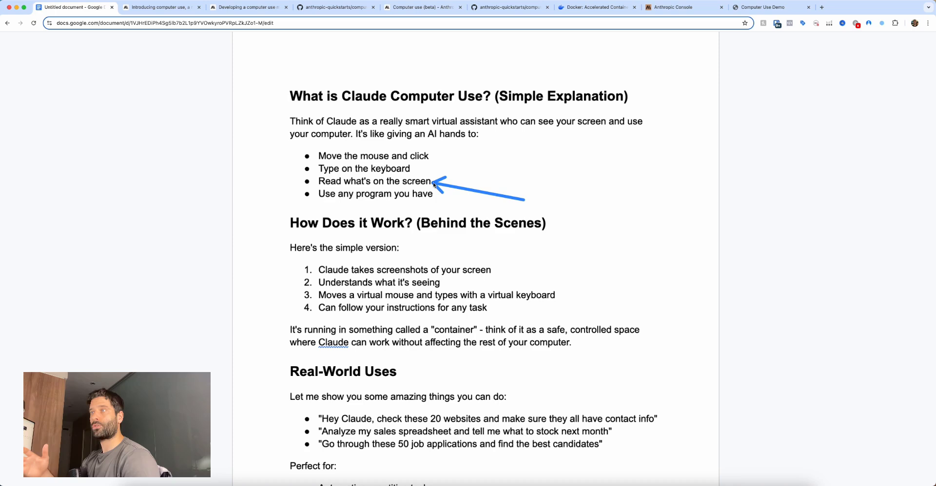
pyautogui.press('super+3')
pyautogui.moveTo(741, 203)
pyautogui.mouseDown()
pyautogui.moveTo(599, 125)
pyautogui.moveTo(517, 128)
pyautogui.moveTo(669, 128)
pyautogui.mouseUp()
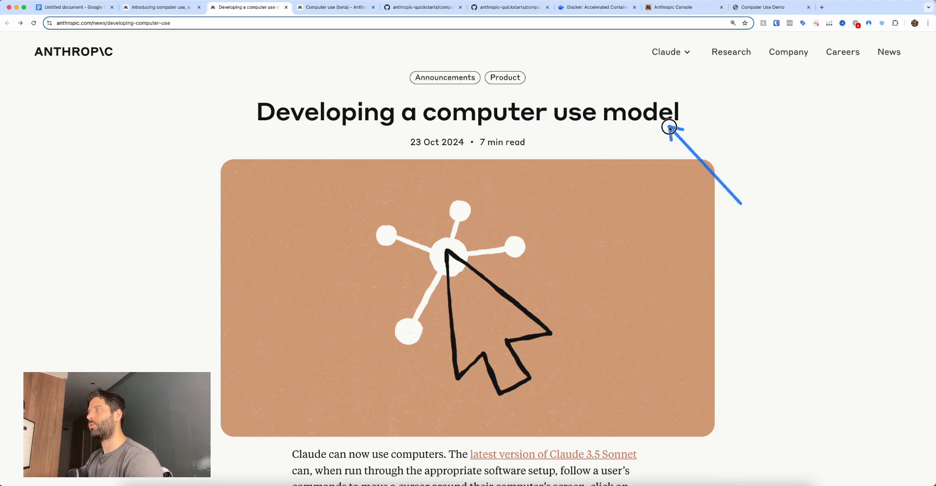
# - Open the "Computer use (beta)" documentation and skim from the example API request through the "How computer use works" stages
pyautogui.hotkey('ctrl', 'Tab')
pyautogui.moveTo(311, 130); pyautogui.dragTo(262, 52)
pyautogui.moveTo(310, 131)
pyautogui.mouseDown()
pyautogui.moveTo(335, 99)
pyautogui.moveTo(349, 116)
pyautogui.mouseUp()
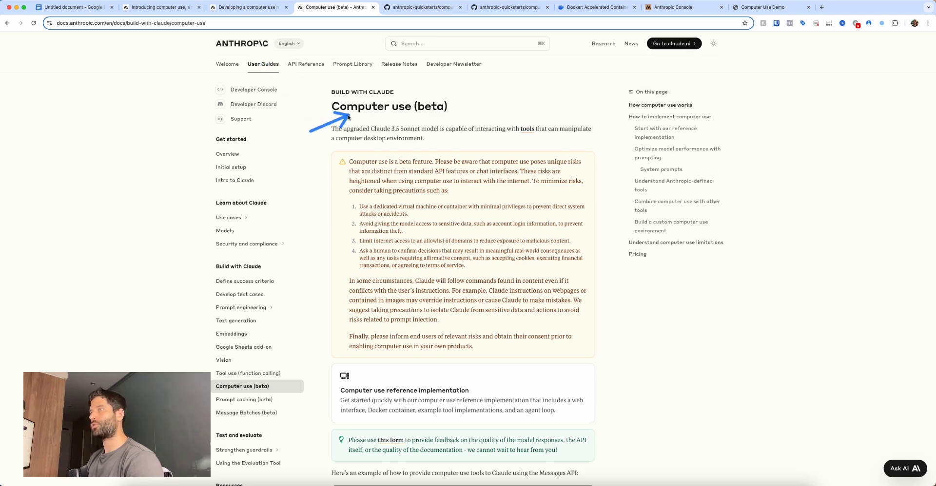
pyautogui.scroll(-10, 524, 231)
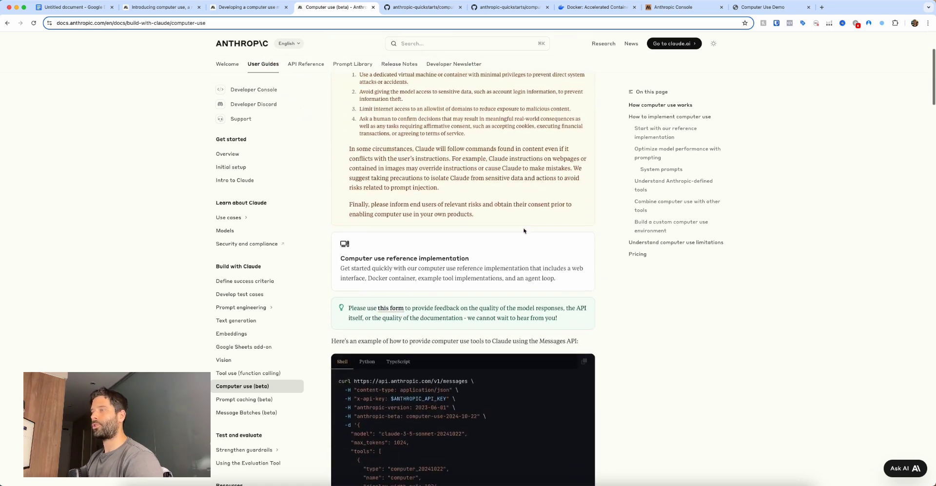
pyautogui.scroll(-1, 524, 231)
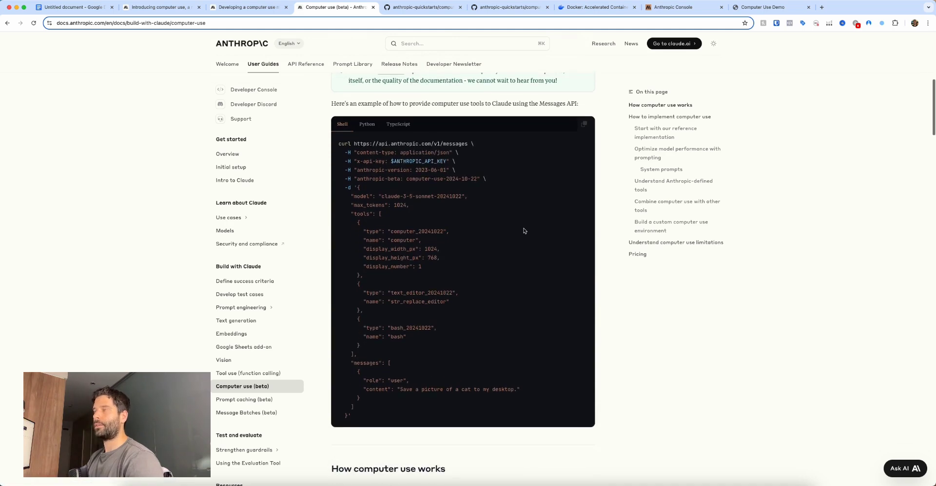
pyautogui.scroll(-9, 618, 336)
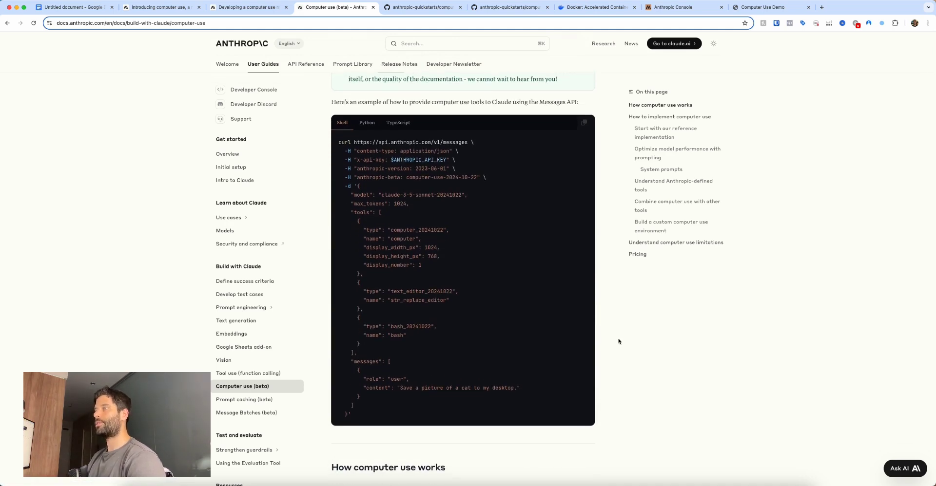
pyautogui.scroll(-14, 618, 341)
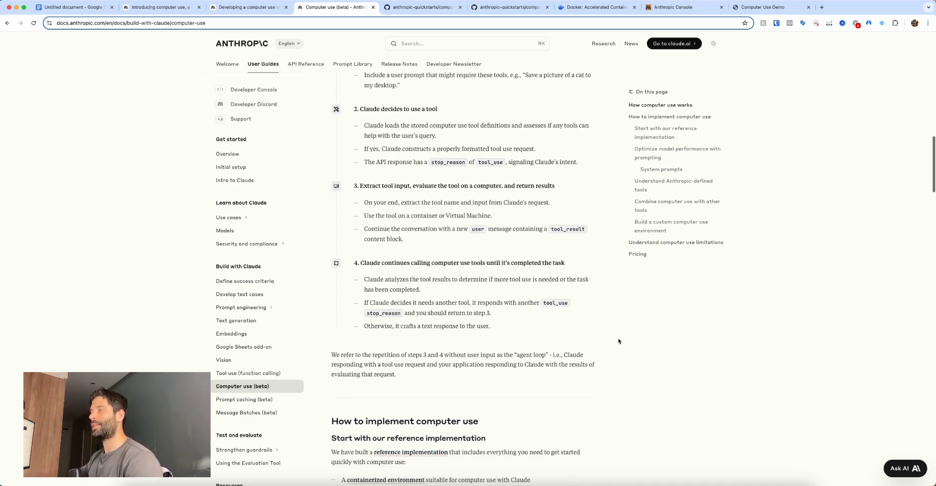
# - Read the beta risk warning and its recommended precautions at the start of the "Computer use (beta)" documentation, enlarged for reading
pyautogui.scroll(20, 618, 341)
pyautogui.scroll(5, 531, 245)
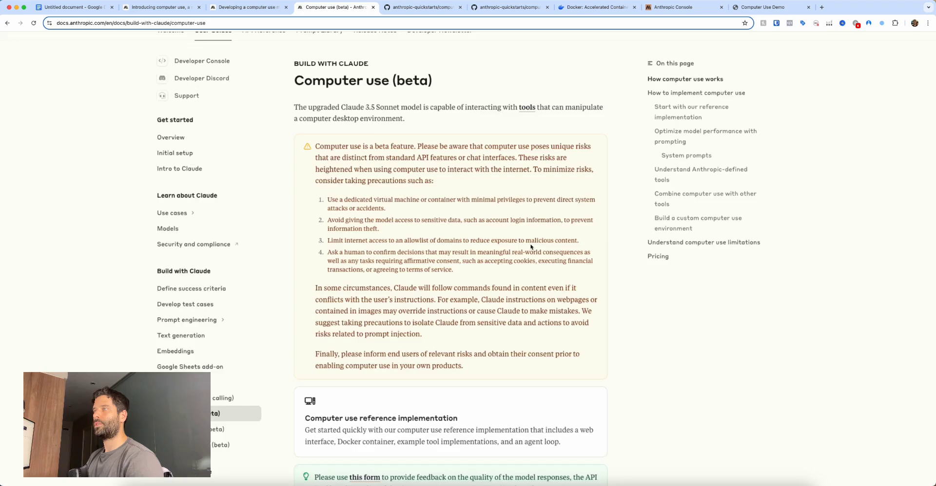
pyautogui.moveTo(700, 286)
pyautogui.mouseDown()
pyautogui.moveTo(554, 153)
pyautogui.moveTo(516, 268)
pyautogui.moveTo(526, 310)
pyautogui.mouseUp()
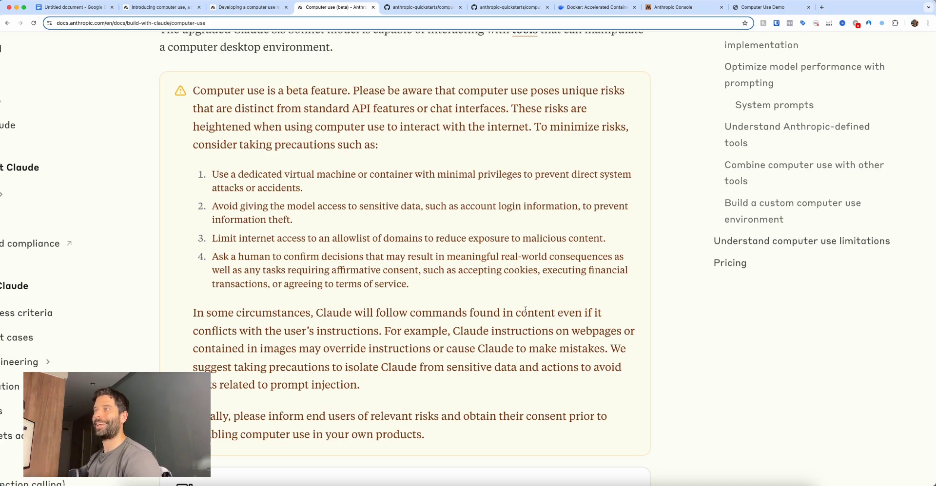
# - Open the computer-use-demo repository on GitHub and review the README's caution and list of reference implementations
pyautogui.hotkey('ctrl', 'Tab')
pyautogui.scroll(-5, 265, 340)
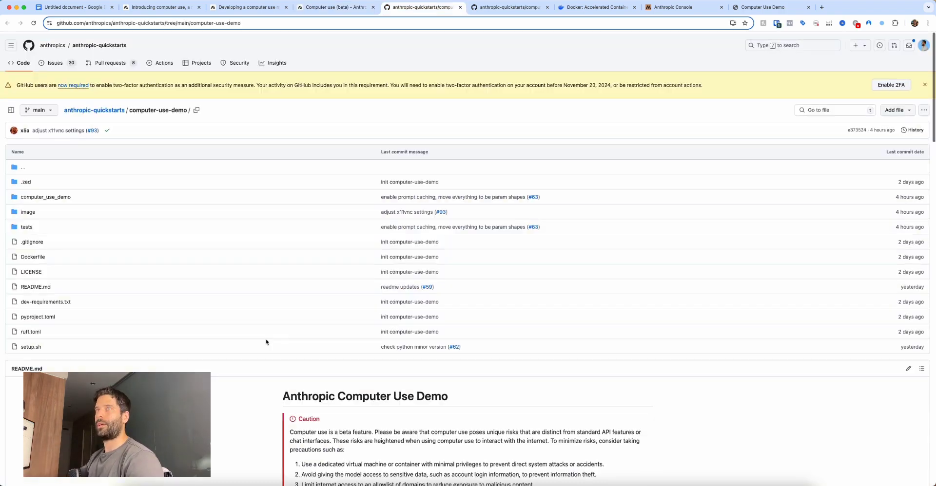
pyautogui.moveTo(226, 217)
pyautogui.mouseDown()
pyautogui.moveTo(309, 171)
pyautogui.moveTo(316, 133)
pyautogui.moveTo(311, 366)
pyautogui.mouseUp()
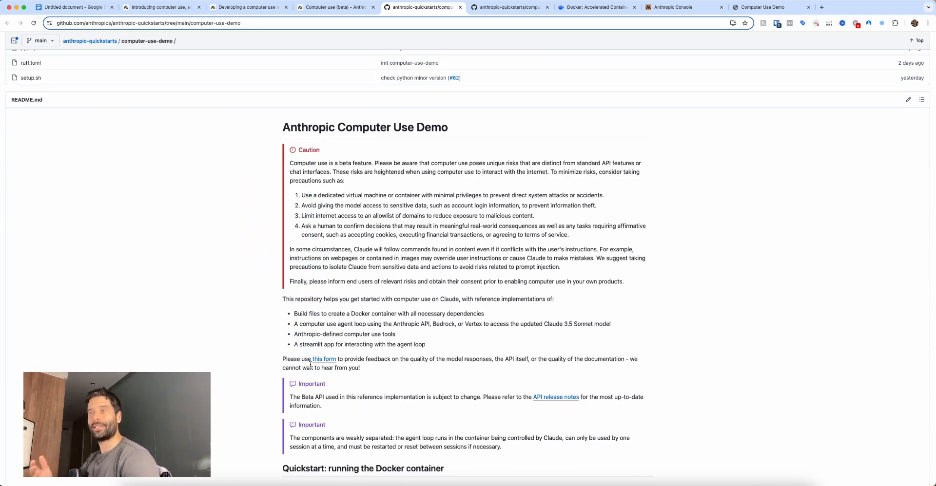
# - Return to the "Computer use (beta)" documentation and examine the display size settings in the example Shell request
pyautogui.hotkey('ctrl', 'shift', 'Tab')
pyautogui.scroll(-10, 635, 171)
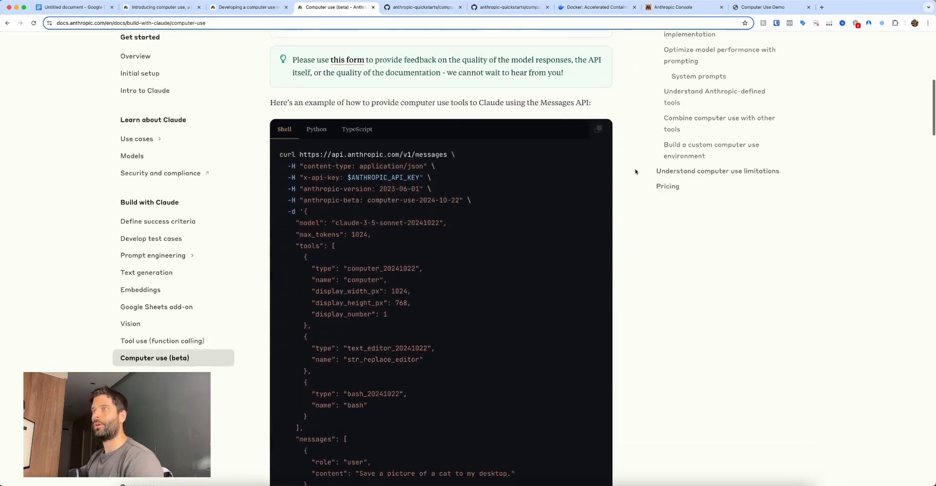
pyautogui.moveTo(678, 271)
pyautogui.mouseDown()
pyautogui.moveTo(612, 245)
pyautogui.moveTo(455, 155)
pyautogui.moveTo(432, 273)
pyautogui.moveTo(416, 278)
pyautogui.mouseUp()
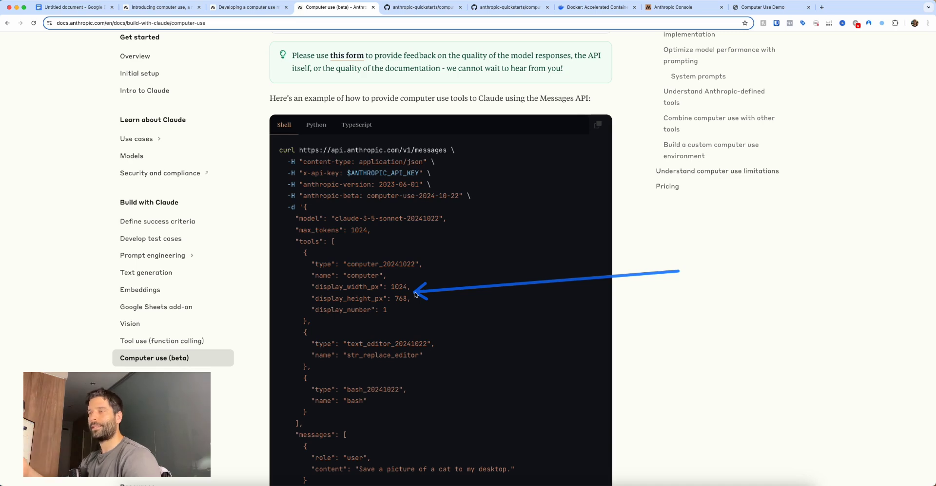
# - Review the "How computer use works" stages and the containerized environment listed under the reference implementation
pyautogui.scroll(-10, 415, 294)
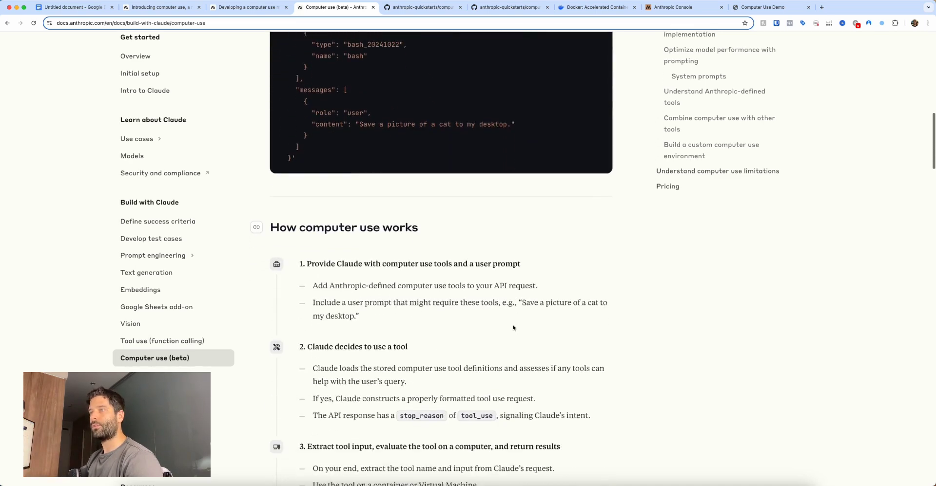
pyautogui.moveTo(580, 147); pyautogui.dragTo(439, 109)
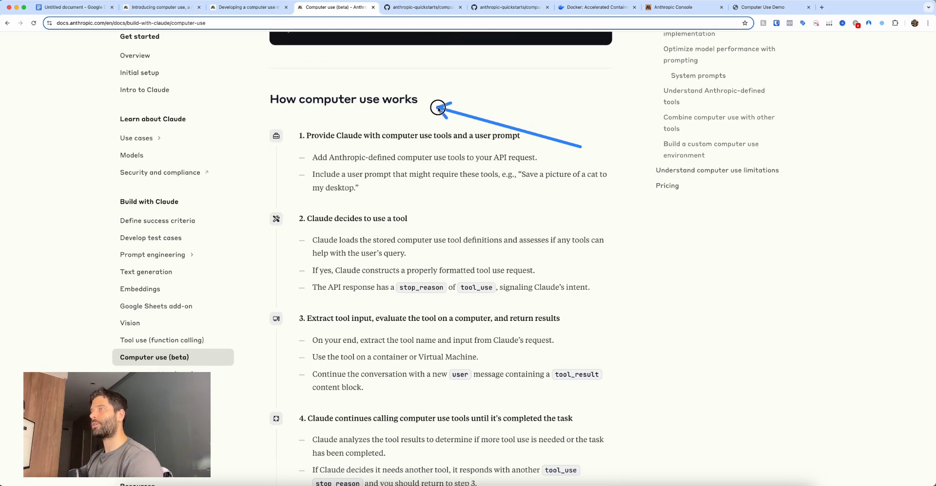
pyautogui.moveTo(609, 298)
pyautogui.mouseDown()
pyautogui.moveTo(573, 186)
pyautogui.moveTo(367, 191)
pyautogui.moveTo(484, 184)
pyautogui.moveTo(470, 179)
pyautogui.moveTo(543, 269)
pyautogui.moveTo(515, 270)
pyautogui.mouseUp()
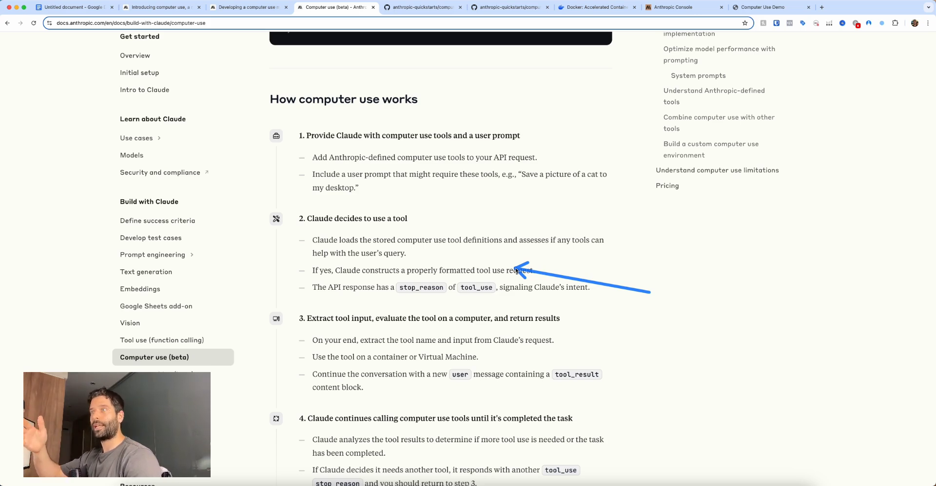
pyautogui.moveTo(633, 328)
pyautogui.mouseDown()
pyautogui.moveTo(507, 312)
pyautogui.moveTo(507, 371)
pyautogui.mouseUp()
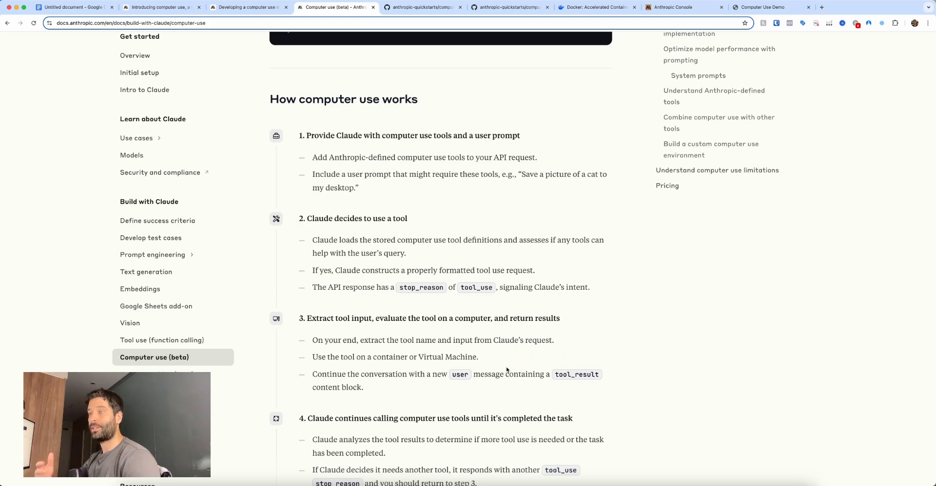
pyautogui.scroll(-10, 507, 370)
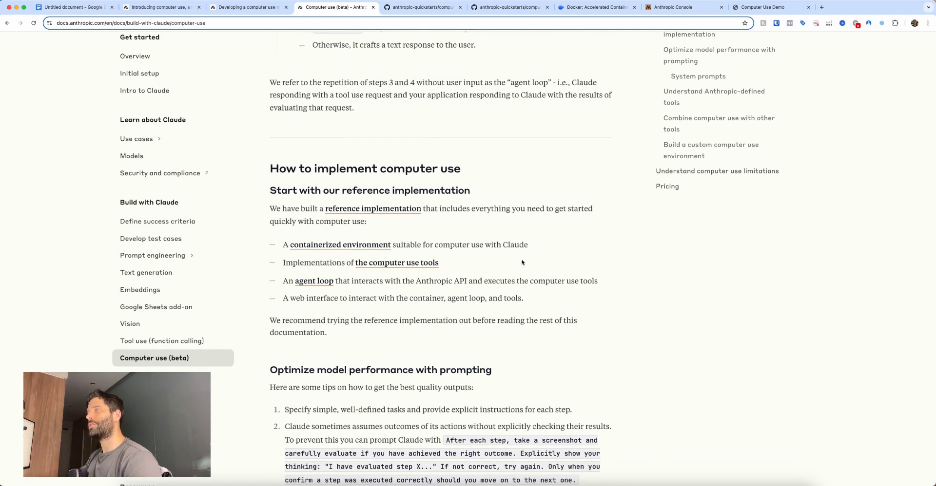
pyautogui.moveTo(510, 268)
pyautogui.mouseDown()
pyautogui.moveTo(397, 184)
pyautogui.moveTo(363, 179)
pyautogui.moveTo(429, 181)
pyautogui.moveTo(393, 246)
pyautogui.mouseUp()
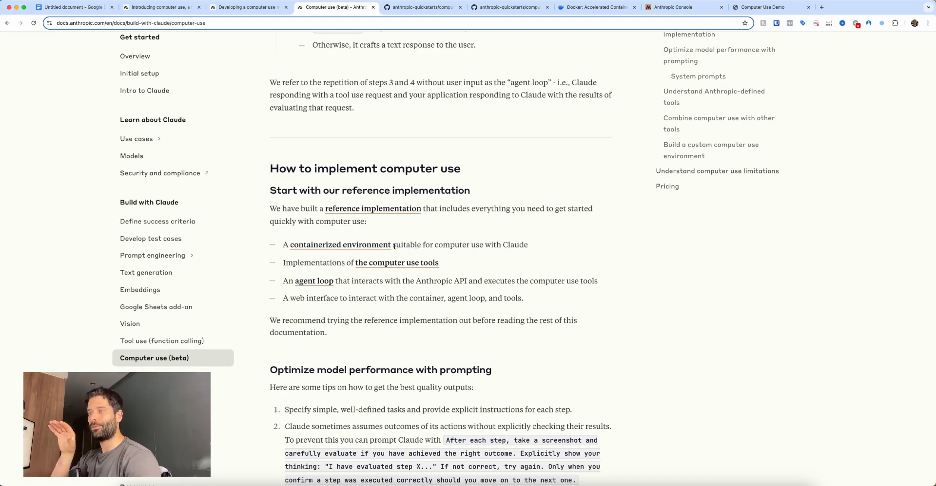
# - Return to the guide document and read the "How Does it Work? (Behind the Scenes)" section, including the container explanation
pyautogui.press('super+1')
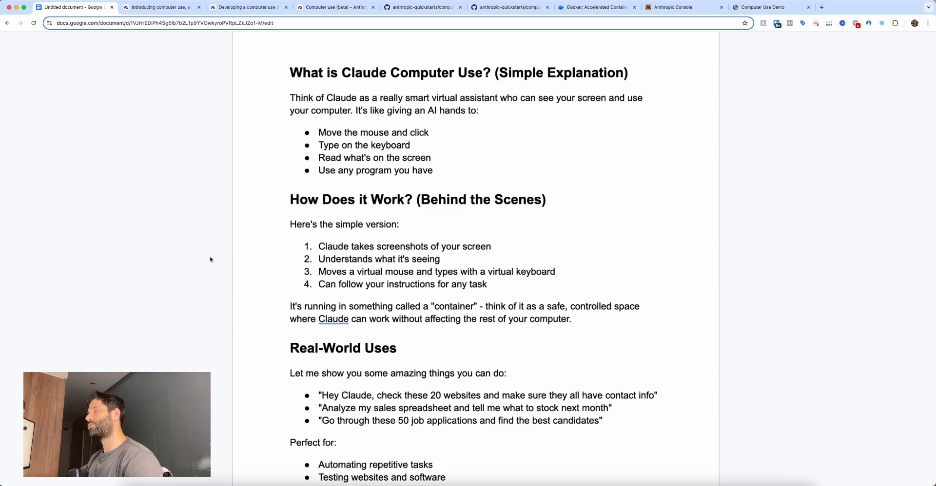
pyautogui.moveTo(259, 236)
pyautogui.mouseDown()
pyautogui.moveTo(286, 214)
pyautogui.moveTo(283, 242)
pyautogui.mouseUp()
pyautogui.moveTo(224, 283); pyautogui.dragTo(284, 302)
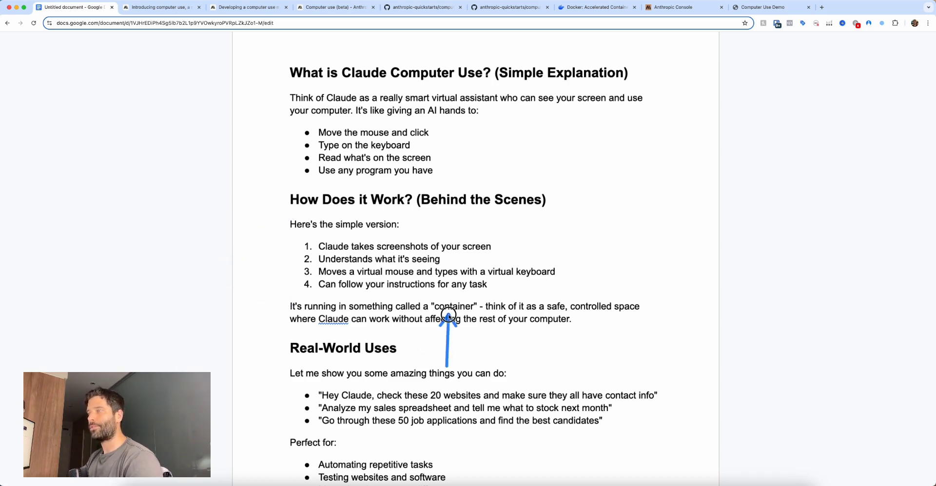
# - View Docker's homepage and its Containers preview, plus the Anthropic API Docker run command in the computer-use-demo README
pyautogui.press('super+7')
pyautogui.moveTo(290, 142)
pyautogui.mouseDown()
pyautogui.moveTo(232, 73)
pyautogui.moveTo(239, 68)
pyautogui.moveTo(192, 45)
pyautogui.moveTo(97, 29)
pyautogui.mouseUp()
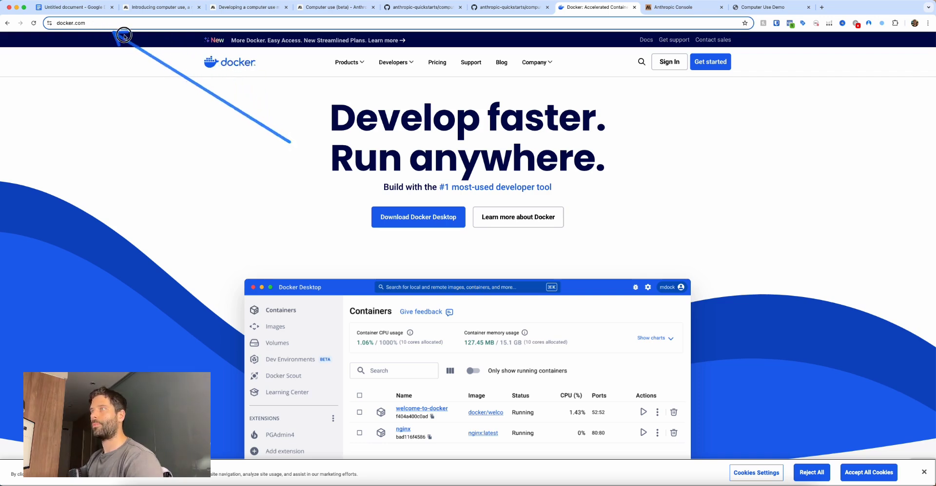
pyautogui.scroll(-5, 195, 151)
pyautogui.moveTo(192, 151); pyautogui.dragTo(253, 185)
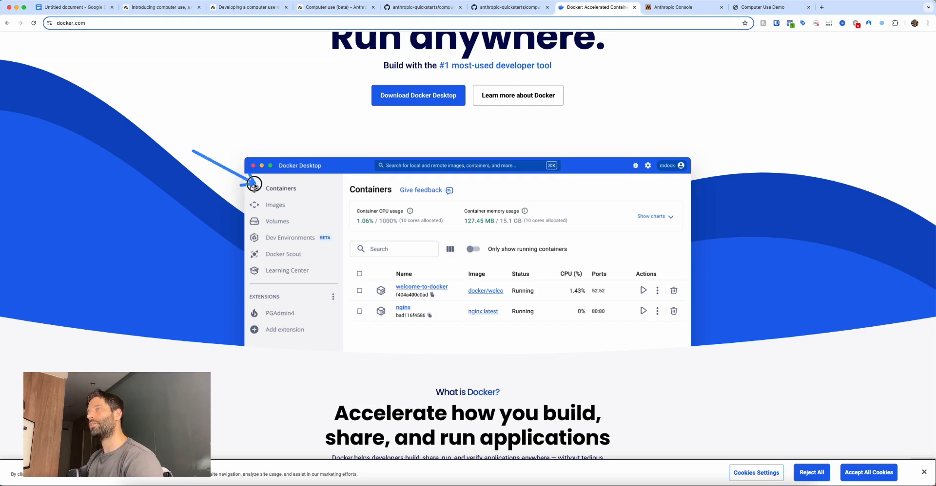
pyautogui.press('super+5')
pyautogui.moveTo(140, 298)
pyautogui.mouseDown()
pyautogui.moveTo(265, 249)
pyautogui.moveTo(268, 298)
pyautogui.moveTo(286, 267)
pyautogui.moveTo(283, 228)
pyautogui.moveTo(287, 341)
pyautogui.mouseUp()
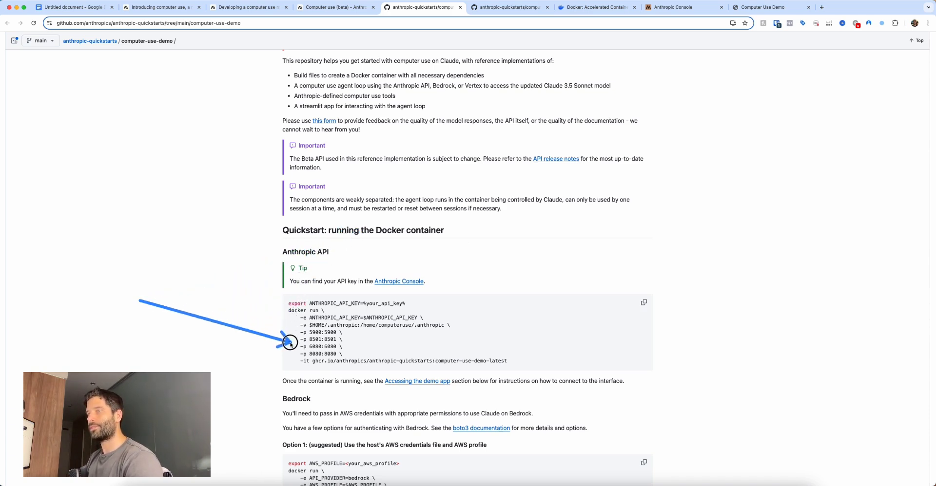
# - Open the Computer Use Demo at localhost:8080 and review its Docker containers and the model and API key settings
pyautogui.press('super+9')
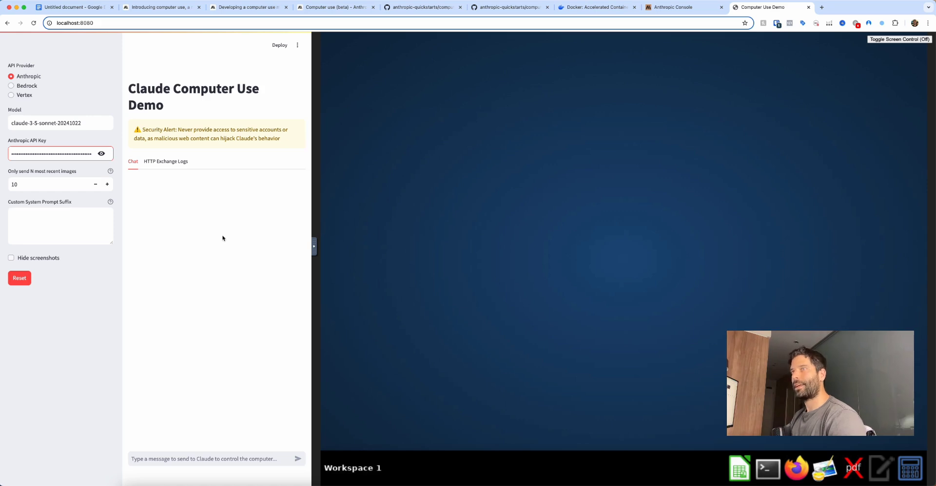
pyautogui.moveTo(108, 118)
pyautogui.mouseDown()
pyautogui.moveTo(74, 24)
pyautogui.moveTo(90, 28)
pyautogui.mouseUp()
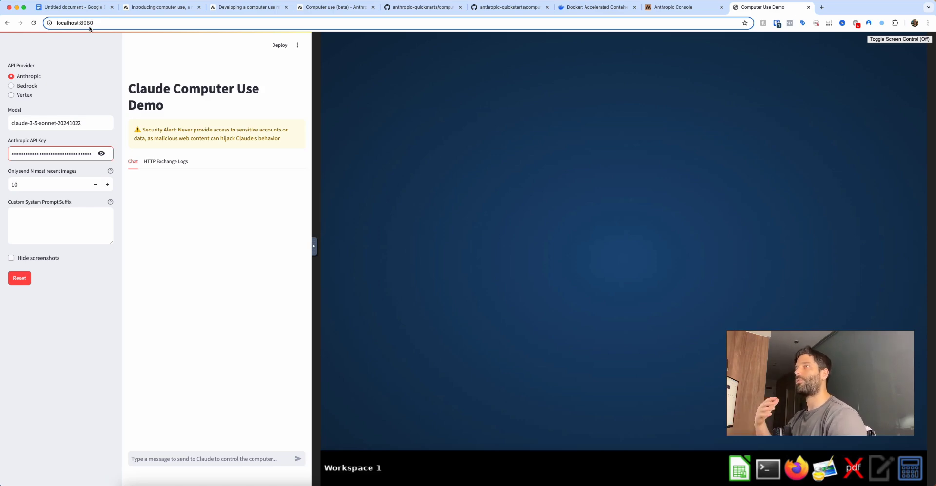
pyautogui.moveTo(257, 176)
pyautogui.mouseDown()
pyautogui.moveTo(335, 138)
pyautogui.moveTo(344, 83)
pyautogui.moveTo(359, 94)
pyautogui.moveTo(393, 223)
pyautogui.moveTo(435, 239)
pyautogui.mouseUp()
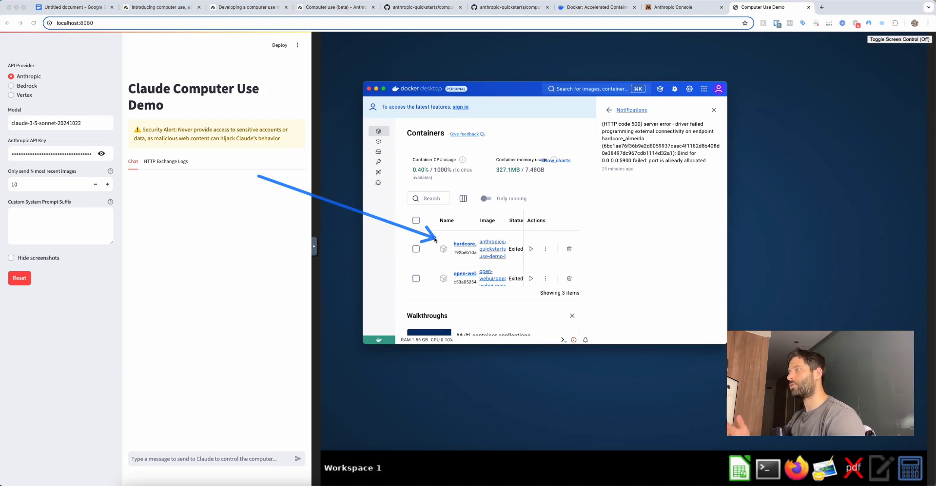
pyautogui.moveTo(172, 121)
pyautogui.mouseDown()
pyautogui.moveTo(110, 28)
pyautogui.moveTo(84, 27)
pyautogui.moveTo(116, 19)
pyautogui.mouseUp()
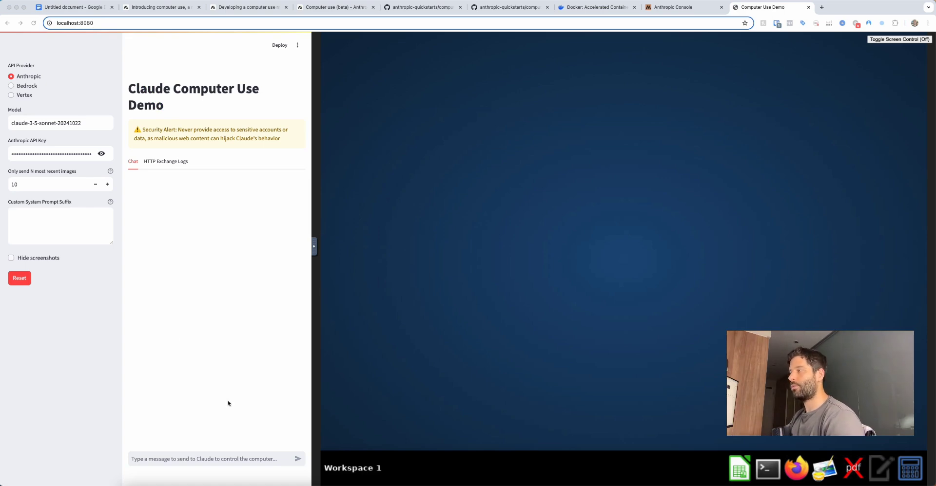
pyautogui.moveTo(184, 315)
pyautogui.mouseDown()
pyautogui.moveTo(67, 137)
pyautogui.moveTo(43, 130)
pyautogui.moveTo(58, 132)
pyautogui.mouseUp()
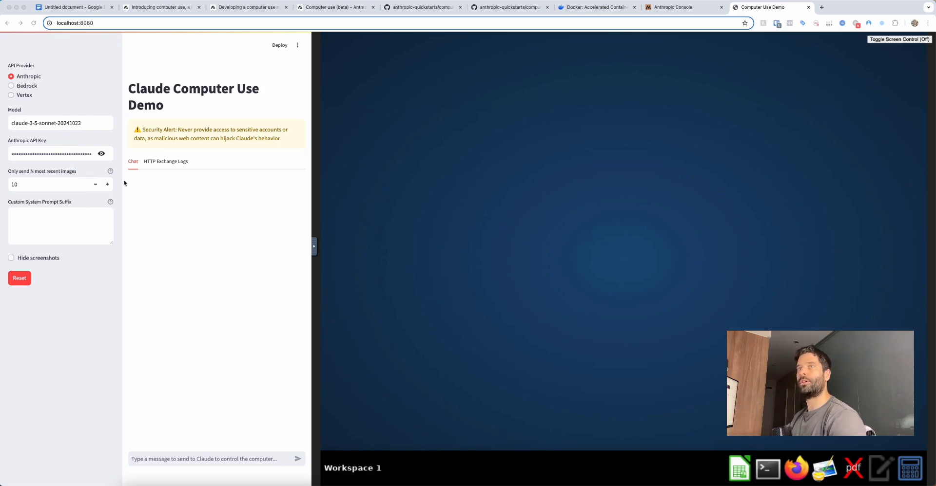
pyautogui.moveTo(163, 222); pyautogui.dragTo(80, 160)
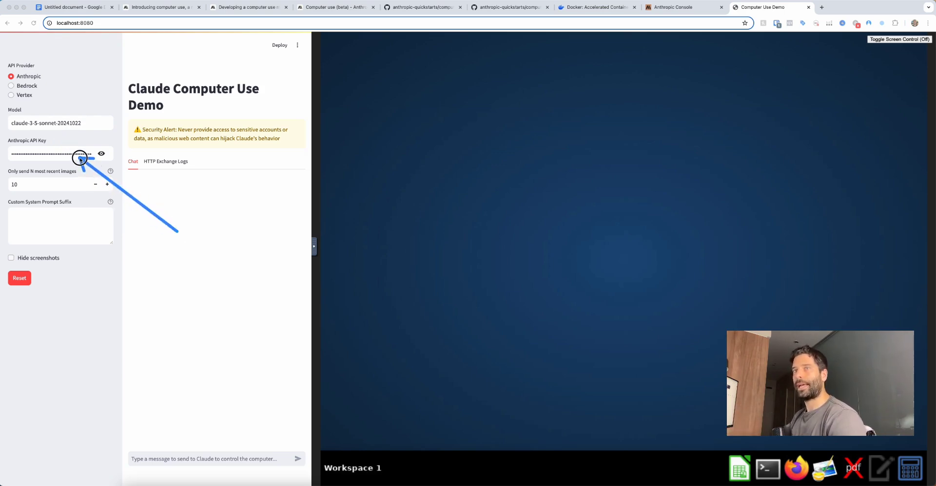
# - Send Claude the prompt "go to amazon and find 3 cordless headphone and add the results to a spreadhseet"
pyautogui.moveTo(351, 400)
pyautogui.mouseDown()
pyautogui.moveTo(298, 345)
pyautogui.moveTo(253, 224)
pyautogui.moveTo(224, 408)
pyautogui.moveTo(219, 209)
pyautogui.moveTo(207, 460)
pyautogui.mouseUp()
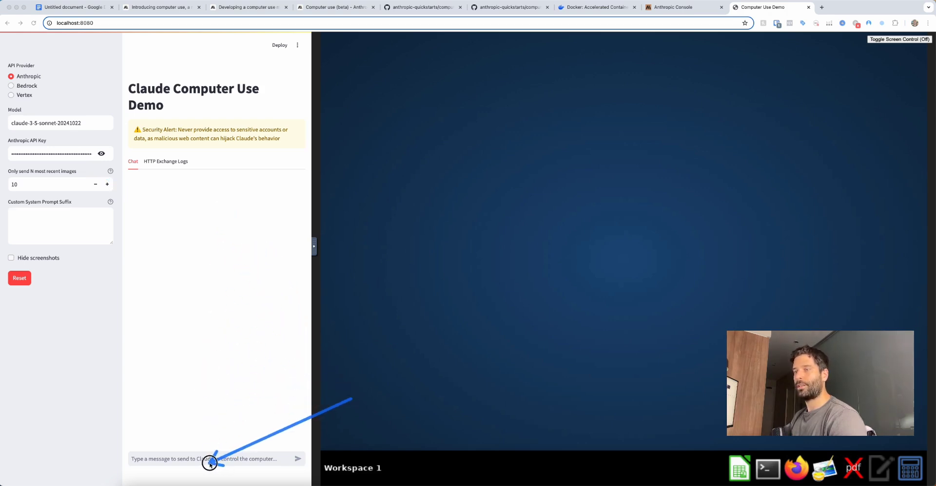
pyautogui.click(183, 459)
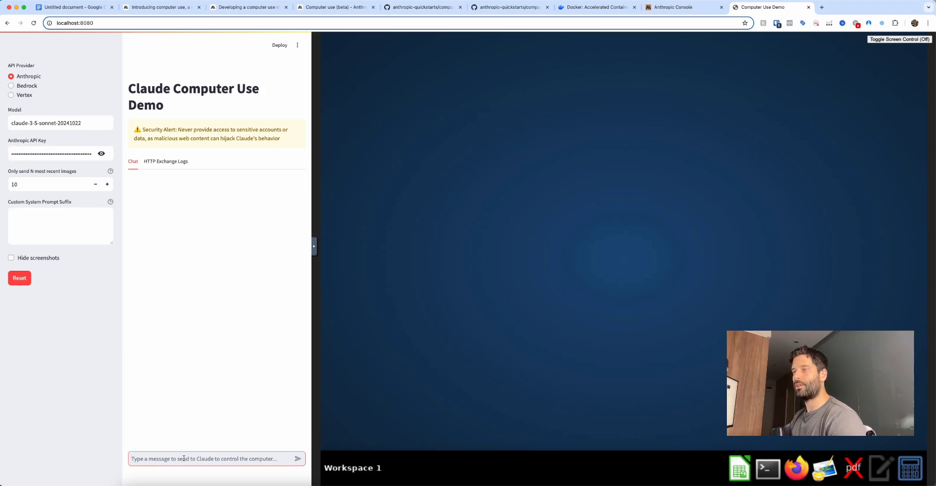
pyautogui.moveTo(226, 371)
pyautogui.mouseDown()
pyautogui.moveTo(360, 257)
pyautogui.moveTo(510, 98)
pyautogui.moveTo(570, 303)
pyautogui.moveTo(392, 413)
pyautogui.mouseUp()
pyautogui.moveTo(642, 381); pyautogui.dragTo(730, 458)
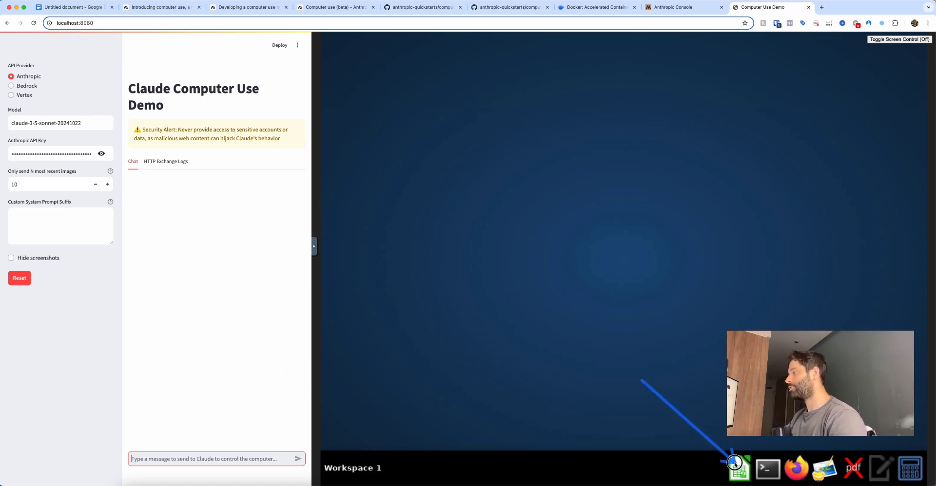
pyautogui.moveTo(737, 462); pyautogui.dragTo(848, 461)
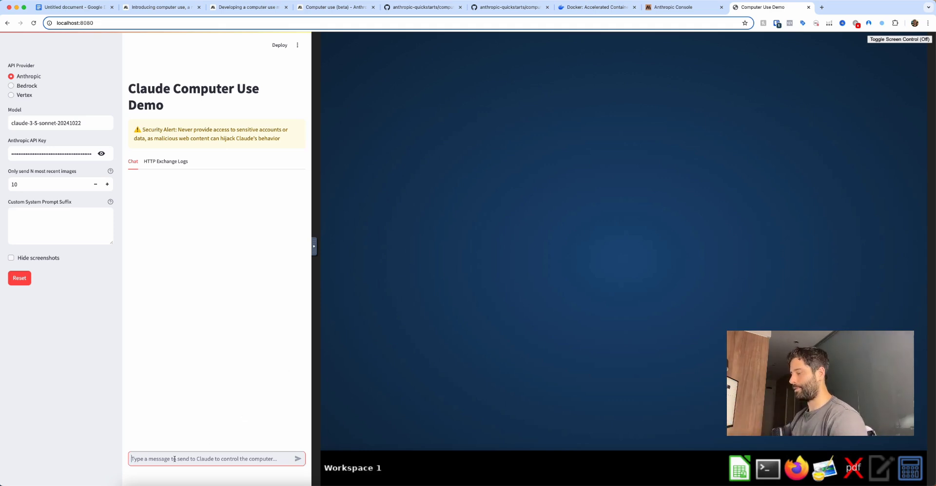
pyautogui.write('go to amazon and find 3 cordless headphone and add the results to a spreadhseet')
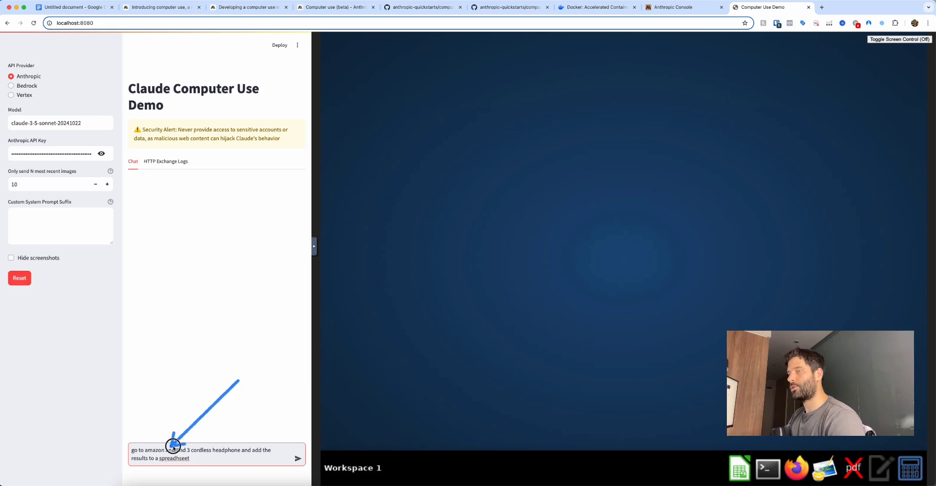
pyautogui.press('Return')
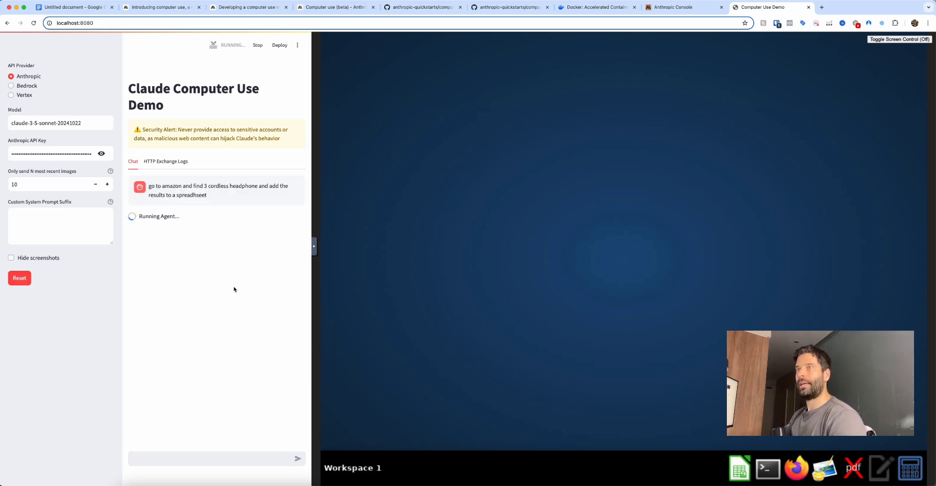
# - Follow the agent's plan, screenshots and tool-use entries for opening Firefox and navigating to Amazon
pyautogui.scroll(-3, 258, 153)
pyautogui.moveTo(343, 177)
pyautogui.mouseDown()
pyautogui.moveTo(218, 117)
pyautogui.moveTo(230, 146)
pyautogui.moveTo(253, 162)
pyautogui.moveTo(226, 159)
pyautogui.moveTo(255, 163)
pyautogui.moveTo(246, 167)
pyautogui.moveTo(255, 182)
pyautogui.mouseUp()
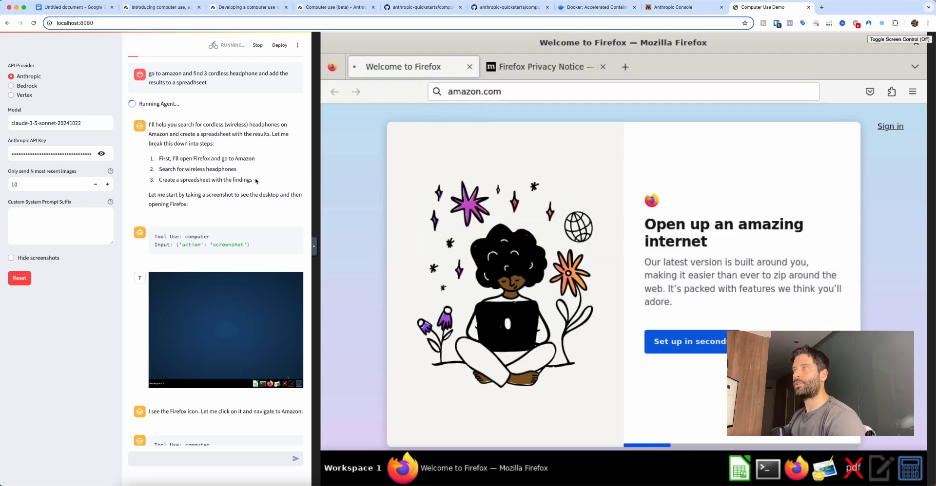
pyautogui.moveTo(224, 224)
pyautogui.mouseDown()
pyautogui.moveTo(381, 95)
pyautogui.moveTo(418, 184)
pyautogui.moveTo(418, 331)
pyautogui.moveTo(414, 254)
pyautogui.mouseUp()
pyautogui.scroll(-2, 219, 292)
pyautogui.moveTo(58, 310)
pyautogui.mouseDown()
pyautogui.moveTo(122, 276)
pyautogui.moveTo(151, 247)
pyautogui.mouseUp()
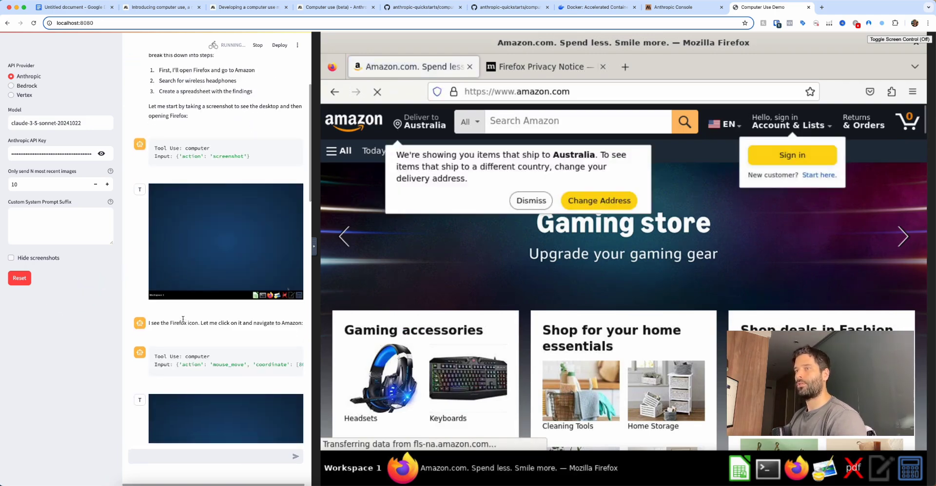
pyautogui.scroll(-5, 183, 318)
pyautogui.moveTo(48, 333)
pyautogui.mouseDown()
pyautogui.moveTo(162, 290)
pyautogui.moveTo(262, 347)
pyautogui.mouseUp()
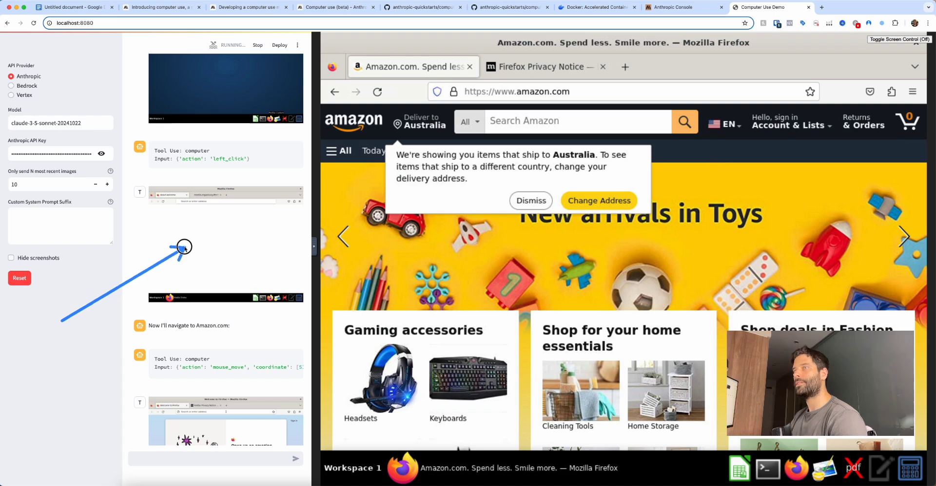
pyautogui.scroll(-5, 188, 234)
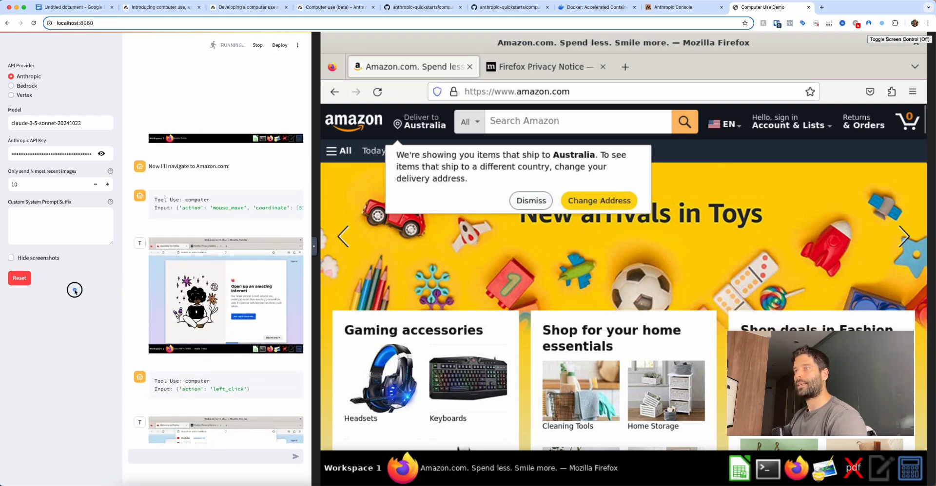
pyautogui.moveTo(201, 296); pyautogui.dragTo(188, 254)
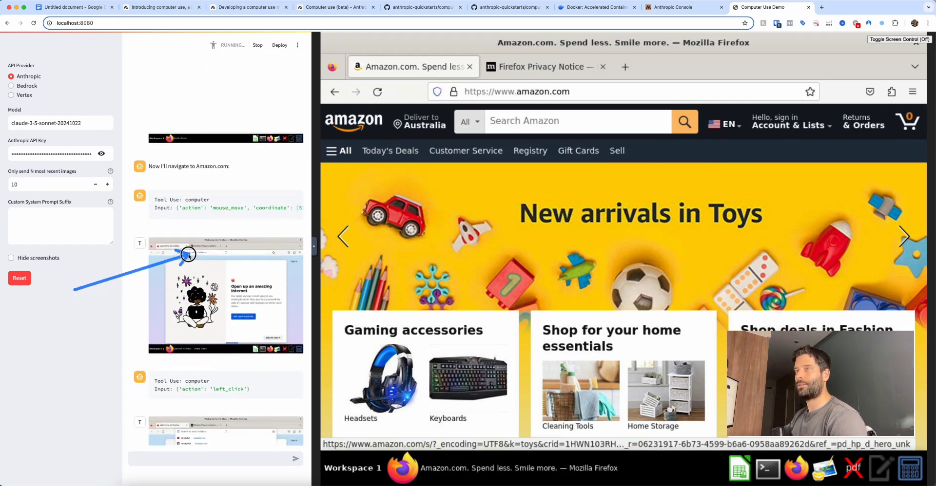
# - Compare the agent's log of the wireless headphones search with the Amazon results on the virtual desktop
pyautogui.moveTo(236, 185)
pyautogui.mouseDown()
pyautogui.moveTo(317, 168)
pyautogui.moveTo(470, 219)
pyautogui.moveTo(445, 268)
pyautogui.moveTo(429, 177)
pyautogui.moveTo(439, 123)
pyautogui.moveTo(451, 117)
pyautogui.moveTo(470, 128)
pyautogui.mouseUp()
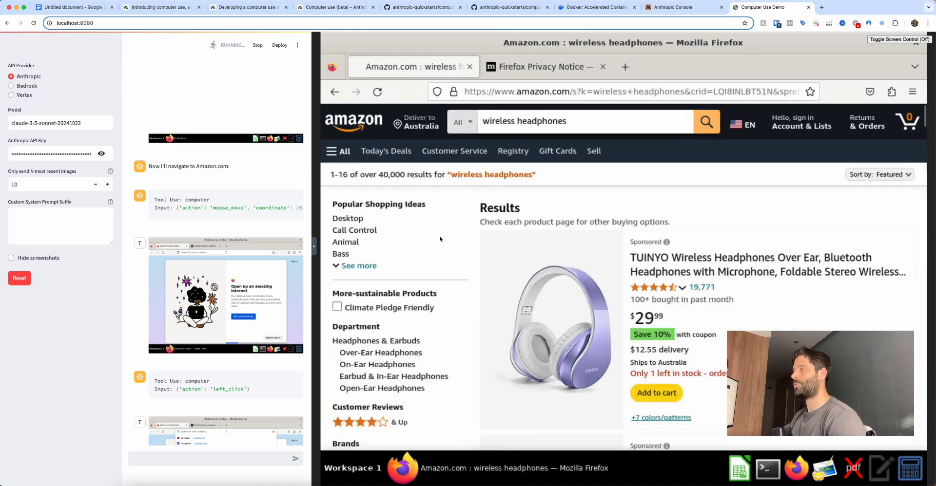
pyautogui.scroll(-20, 290, 179)
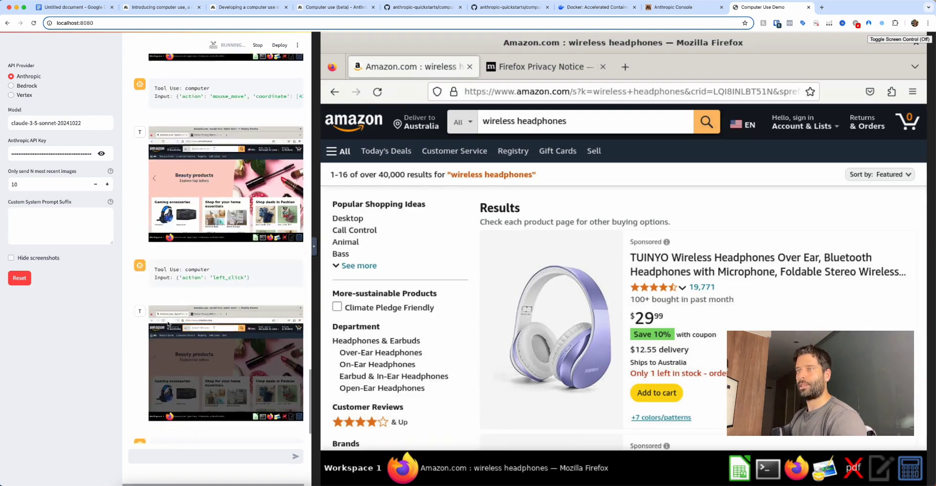
pyautogui.scroll(-4, 224, 253)
pyautogui.moveTo(89, 347); pyautogui.dragTo(192, 377)
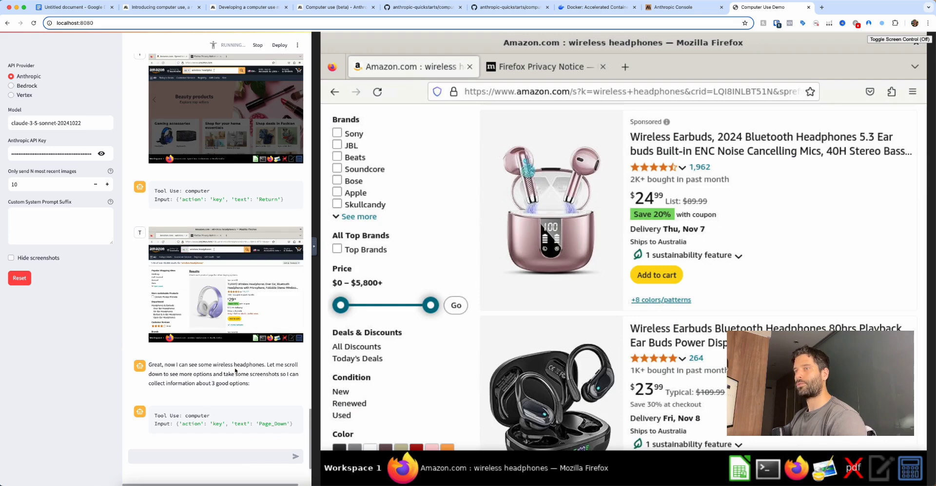
pyautogui.moveTo(227, 383)
pyautogui.mouseDown()
pyautogui.moveTo(334, 309)
pyautogui.moveTo(396, 235)
pyautogui.moveTo(411, 306)
pyautogui.moveTo(406, 335)
pyautogui.mouseUp()
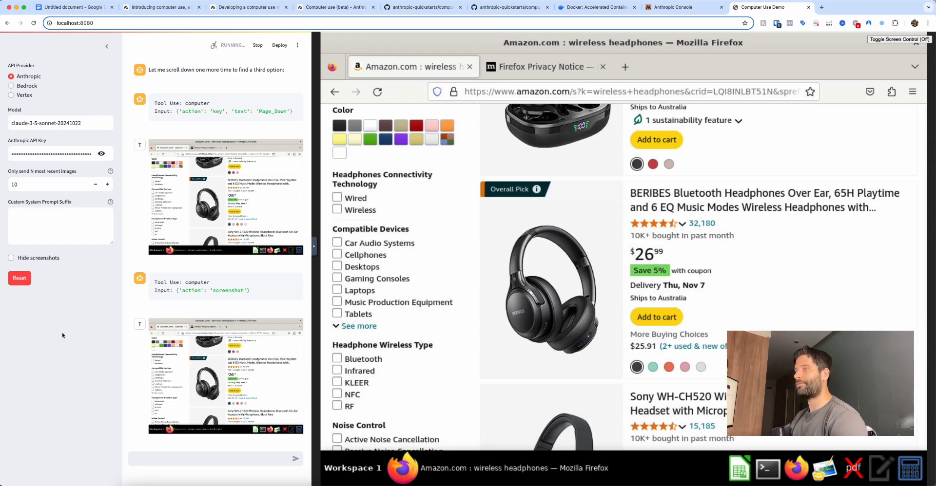
# - Follow the agent's log as it builds the headphone comparison in LibreOffice Calc and tries to save the spreadsheet
pyautogui.moveTo(73, 332)
pyautogui.mouseDown()
pyautogui.moveTo(128, 297)
pyautogui.moveTo(176, 215)
pyautogui.mouseUp()
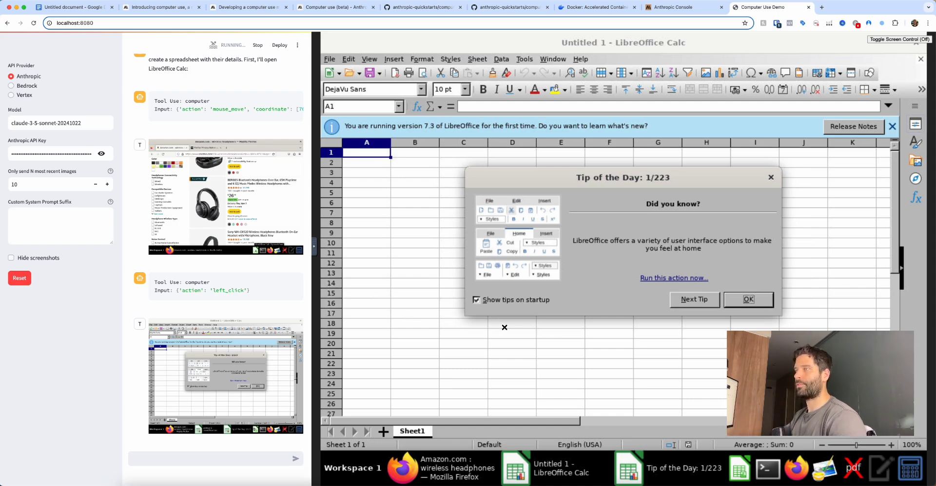
pyautogui.moveTo(100, 186)
pyautogui.mouseDown()
pyautogui.moveTo(151, 148)
pyautogui.moveTo(246, 132)
pyautogui.mouseUp()
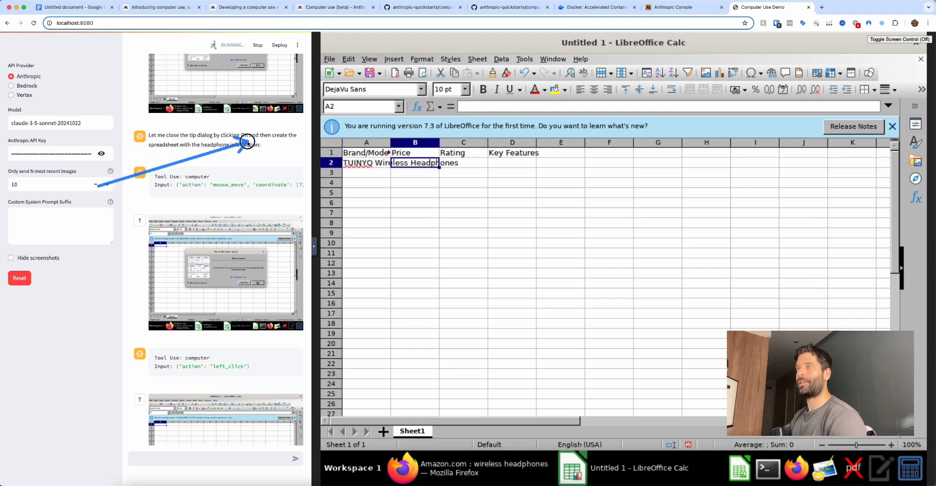
pyautogui.moveTo(101, 153); pyautogui.dragTo(212, 130)
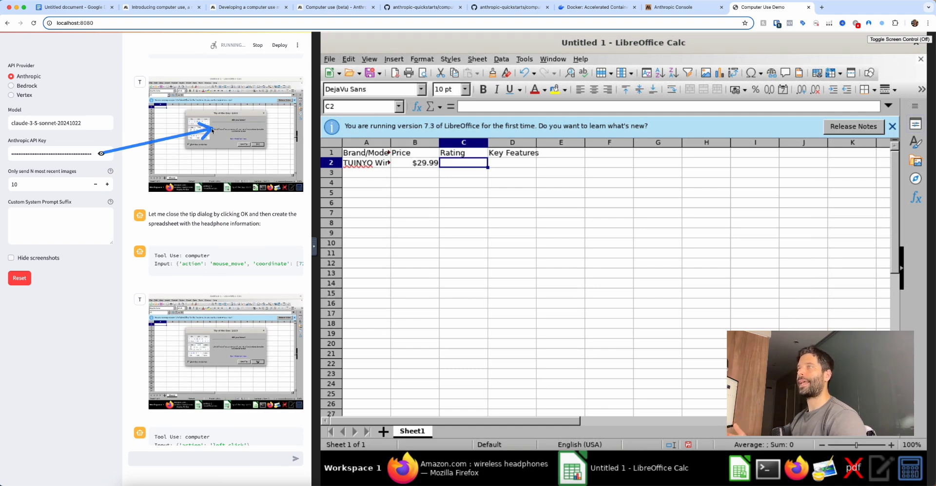
pyautogui.moveTo(269, 242)
pyautogui.mouseDown()
pyautogui.moveTo(368, 166)
pyautogui.moveTo(402, 171)
pyautogui.moveTo(395, 182)
pyautogui.moveTo(334, 151)
pyautogui.moveTo(485, 158)
pyautogui.mouseUp()
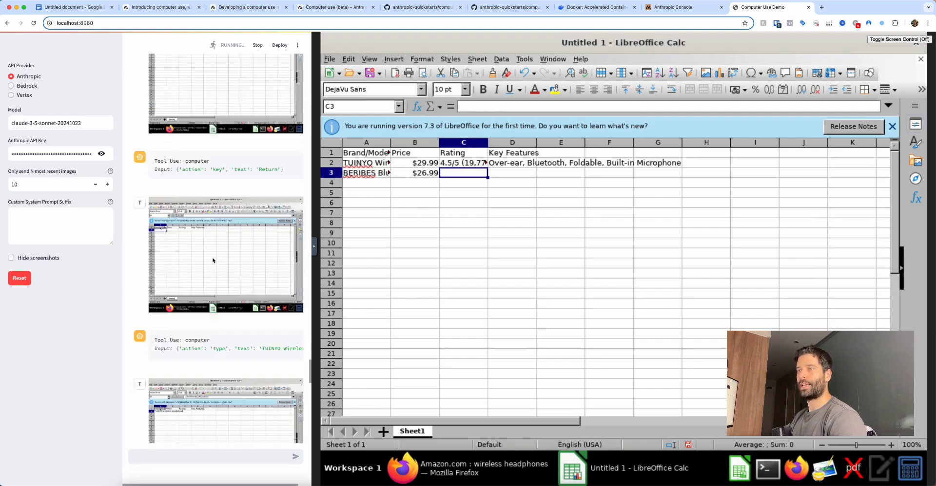
pyautogui.moveTo(84, 359)
pyautogui.mouseDown()
pyautogui.moveTo(155, 230)
pyautogui.moveTo(180, 262)
pyautogui.moveTo(194, 366)
pyautogui.moveTo(197, 249)
pyautogui.moveTo(205, 330)
pyautogui.mouseUp()
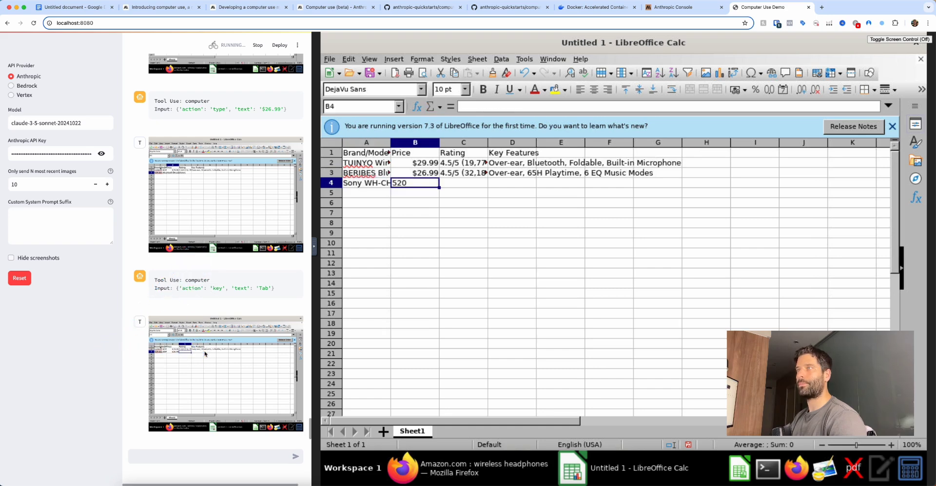
pyautogui.moveTo(266, 281); pyautogui.dragTo(385, 191)
pyautogui.moveTo(121, 269)
pyautogui.mouseDown()
pyautogui.moveTo(171, 224)
pyautogui.moveTo(221, 130)
pyautogui.moveTo(309, 146)
pyautogui.moveTo(323, 126)
pyautogui.moveTo(317, 226)
pyautogui.moveTo(332, 229)
pyautogui.mouseUp()
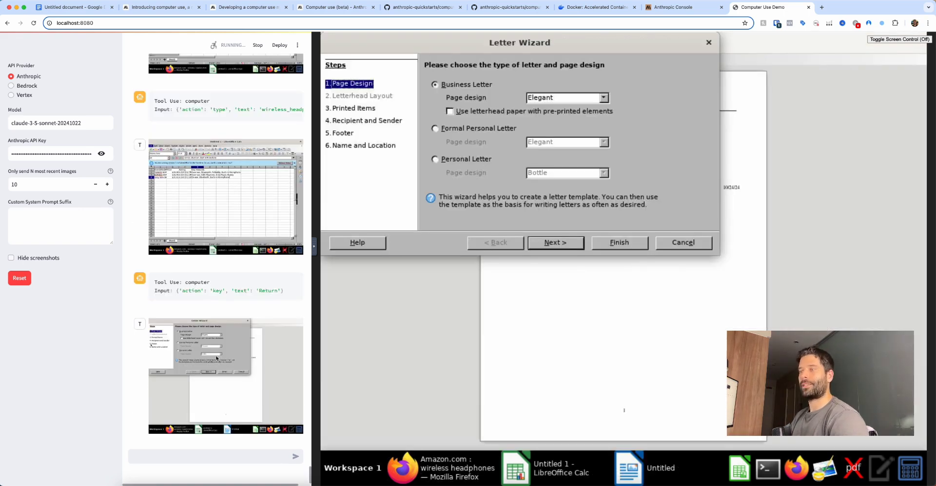
pyautogui.moveTo(287, 407)
pyautogui.mouseDown()
pyautogui.moveTo(387, 464)
pyautogui.moveTo(438, 462)
pyautogui.mouseUp()
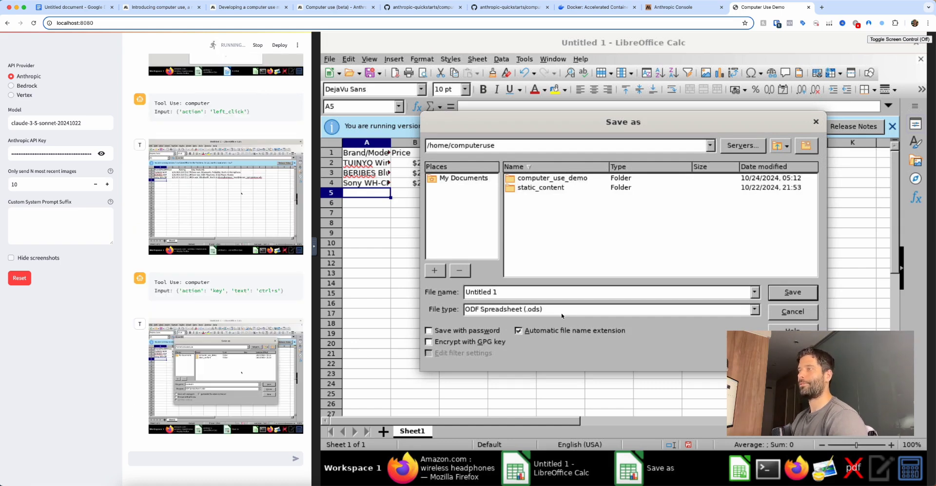
# - Return to the demo and review the agent's closing summary alongside the completed headphone spreadsheet
pyautogui.moveTo(254, 329)
pyautogui.mouseDown()
pyautogui.moveTo(361, 227)
pyautogui.moveTo(385, 241)
pyautogui.moveTo(500, 257)
pyautogui.mouseUp()
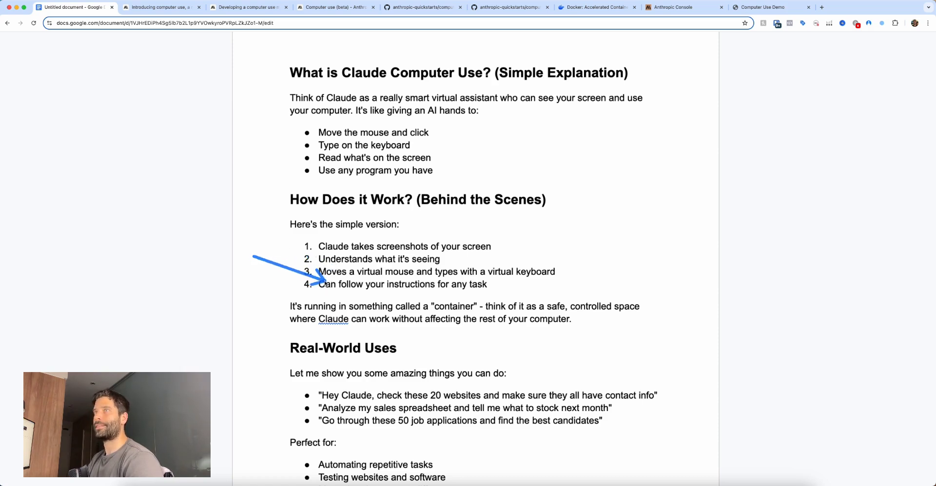
pyautogui.press('super+9')
pyautogui.moveTo(372, 184); pyautogui.dragTo(330, 63)
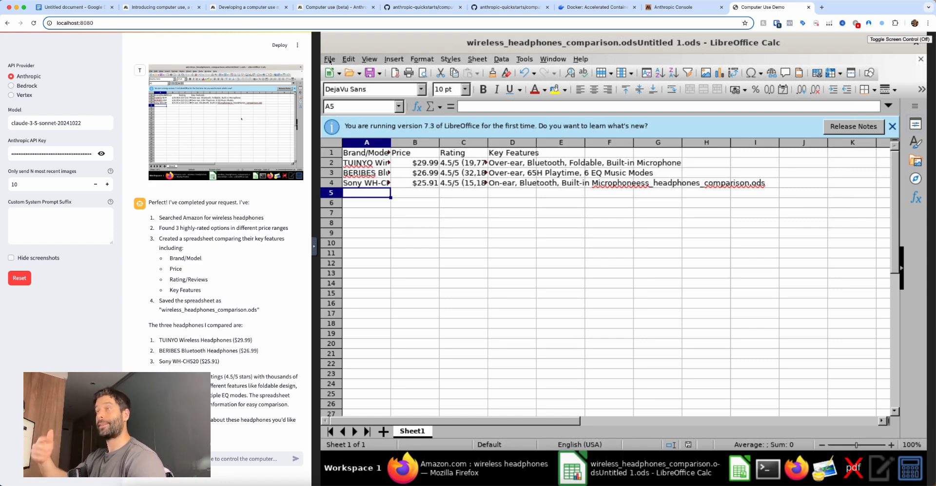
# - Return to the guide document and read the "Real-World Uses" section, including the "Perfect for" list
pyautogui.click(73, 7)
pyautogui.scroll(-3, 591, 268)
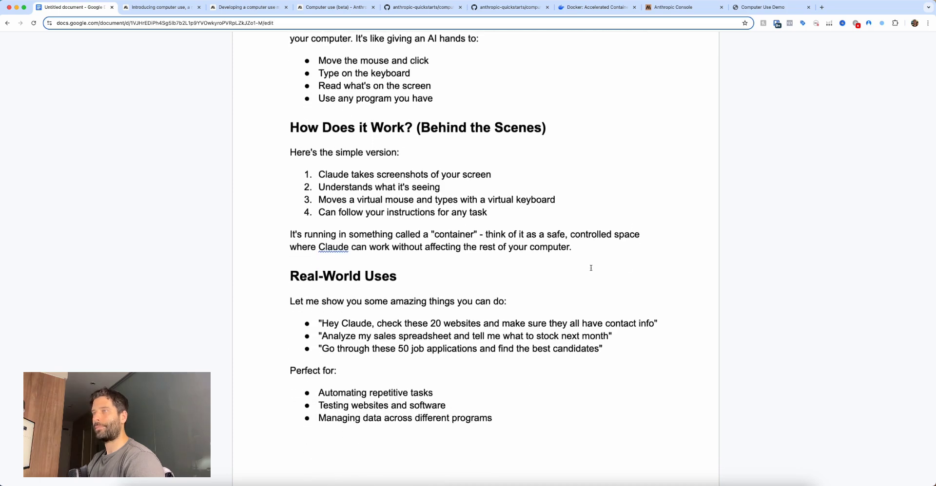
pyautogui.moveTo(568, 306)
pyautogui.mouseDown()
pyautogui.moveTo(445, 244)
pyautogui.moveTo(477, 239)
pyautogui.mouseUp()
pyautogui.scroll(-5, 516, 293)
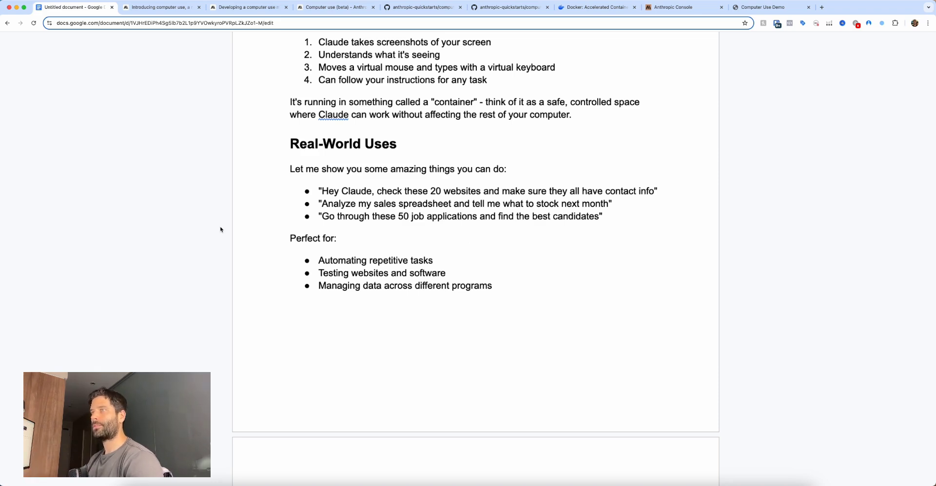
# - Review the example prompts under "Real-World Uses" and look back at the finished headphone comparison in the Computer Use Demo
pyautogui.moveTo(213, 198); pyautogui.dragTo(298, 194)
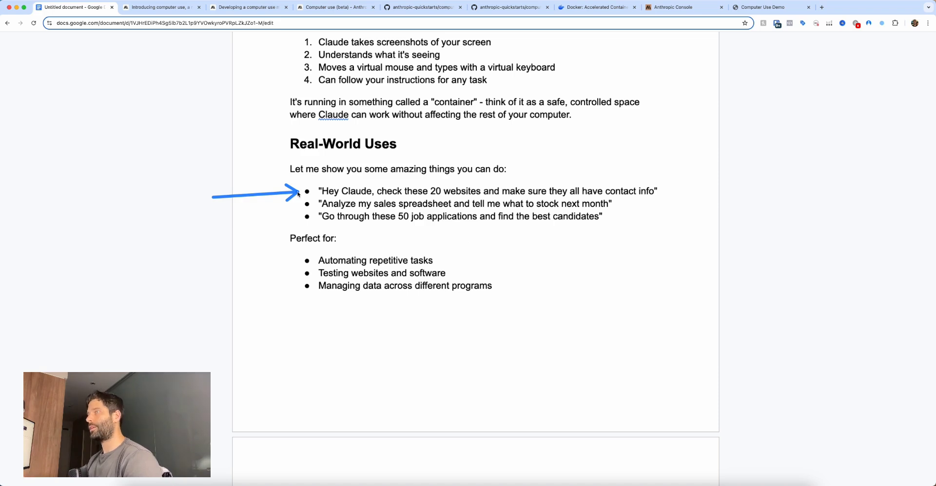
pyautogui.moveTo(520, 283); pyautogui.dragTo(637, 197)
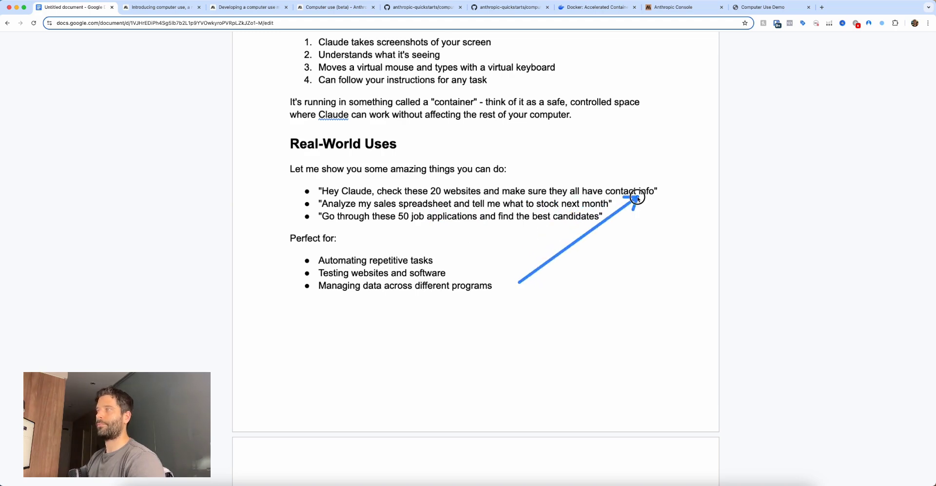
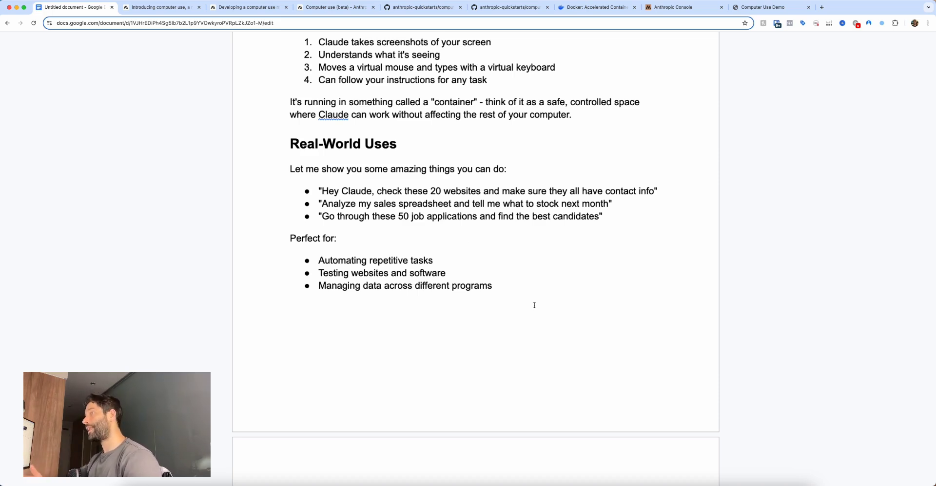
pyautogui.press('super+9')
pyautogui.moveTo(361, 393); pyautogui.dragTo(397, 459)
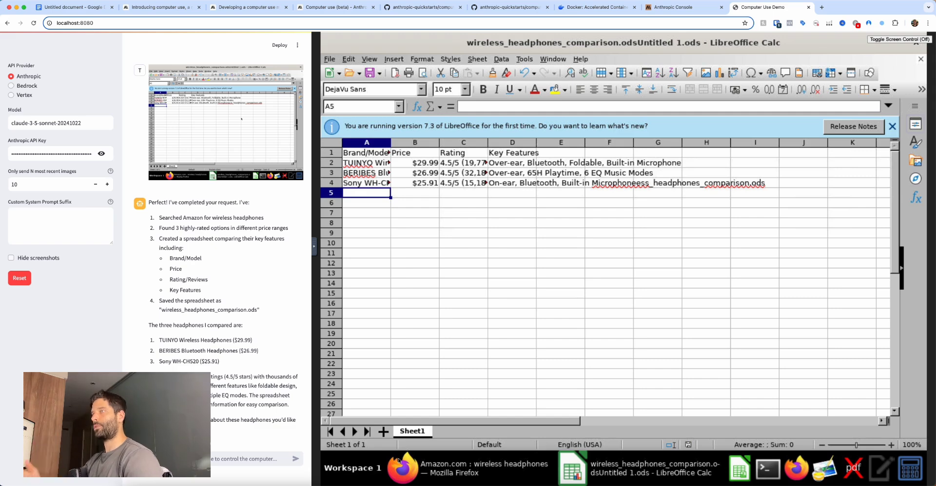
pyautogui.moveTo(268, 370)
pyautogui.mouseDown()
pyautogui.moveTo(428, 197)
pyautogui.moveTo(470, 309)
pyautogui.mouseUp()
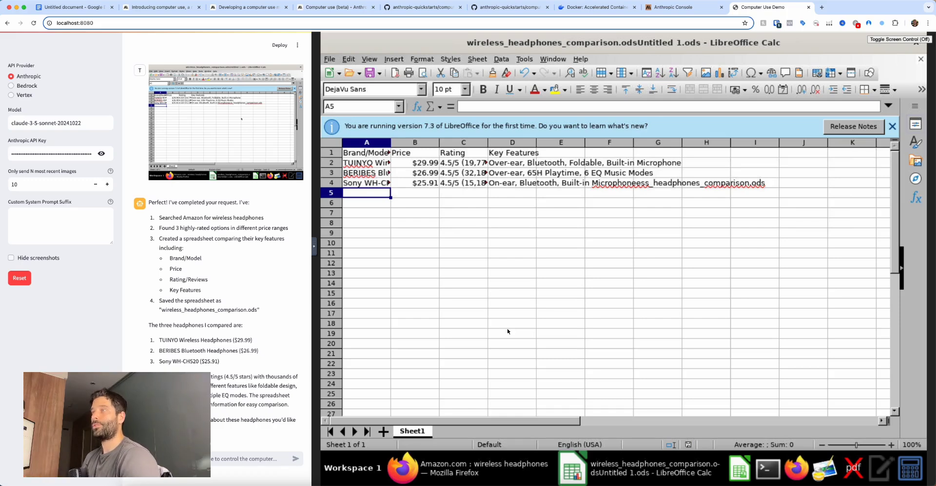
# - Return to the guide document and review the job applications example and the "Perfect for" list
pyautogui.press('super+1')
pyautogui.moveTo(507, 272)
pyautogui.mouseDown()
pyautogui.moveTo(430, 213)
pyautogui.moveTo(415, 221)
pyautogui.mouseUp()
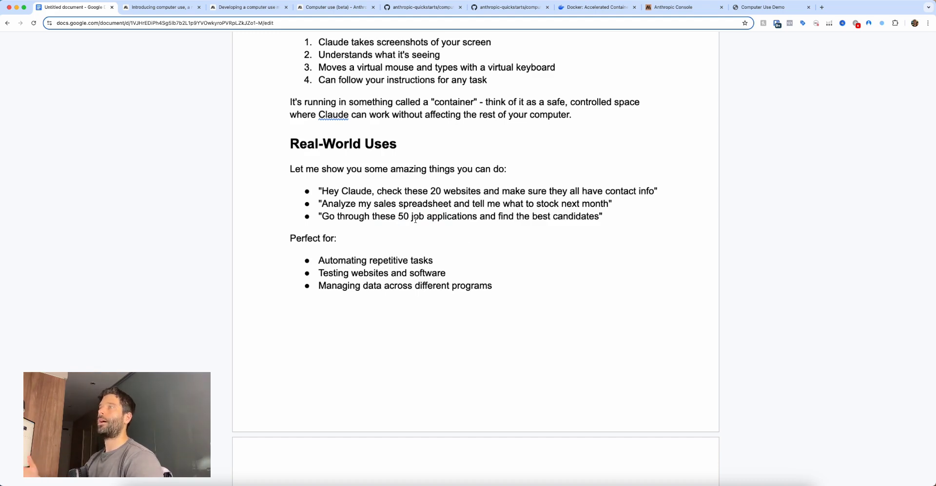
pyautogui.moveTo(481, 279)
pyautogui.mouseDown()
pyautogui.moveTo(417, 220)
pyautogui.moveTo(477, 228)
pyautogui.mouseUp()
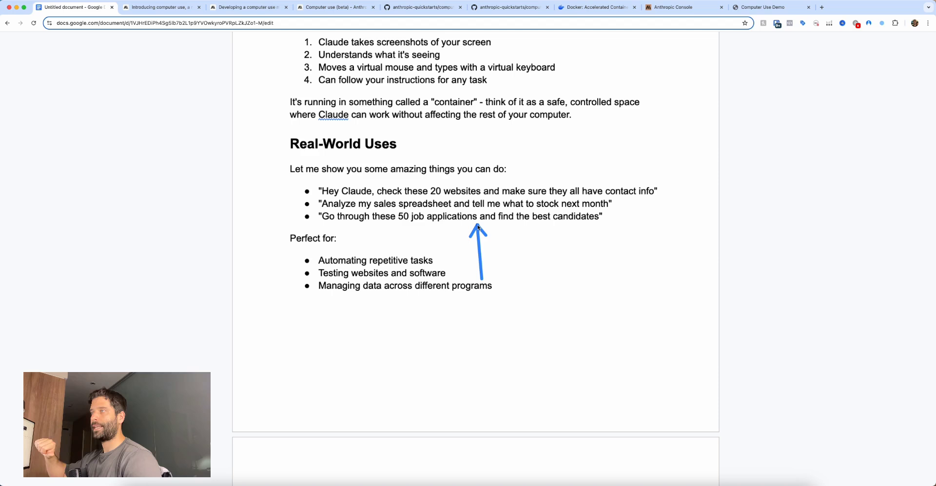
pyautogui.press('Escape')
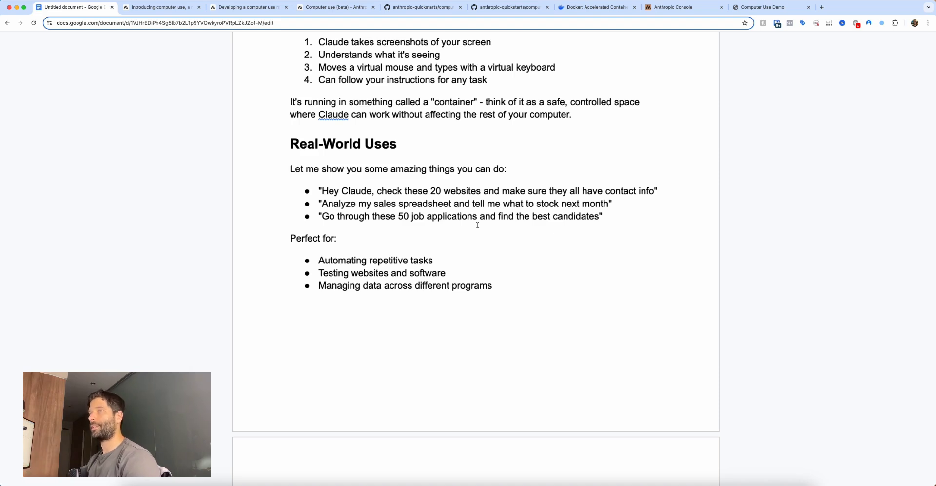
pyautogui.moveTo(253, 293); pyautogui.dragTo(315, 264)
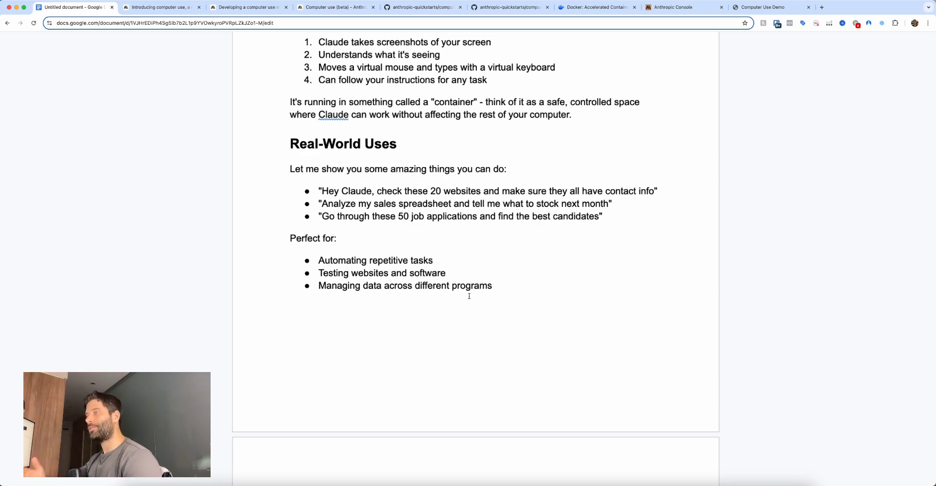
pyautogui.moveTo(261, 299); pyautogui.dragTo(302, 250)
# - Read the "How to Get Started" section of the guide, including the Docker requirement and the Docker link
pyautogui.scroll(-10, 302, 250)
pyautogui.moveTo(160, 230); pyautogui.dragTo(283, 183)
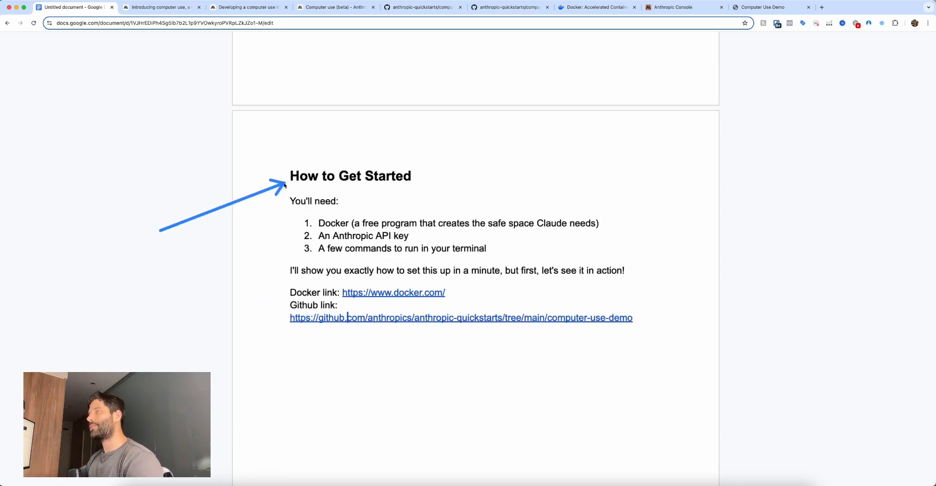
pyautogui.moveTo(208, 226)
pyautogui.mouseDown()
pyautogui.moveTo(280, 226)
pyautogui.moveTo(282, 247)
pyautogui.mouseUp()
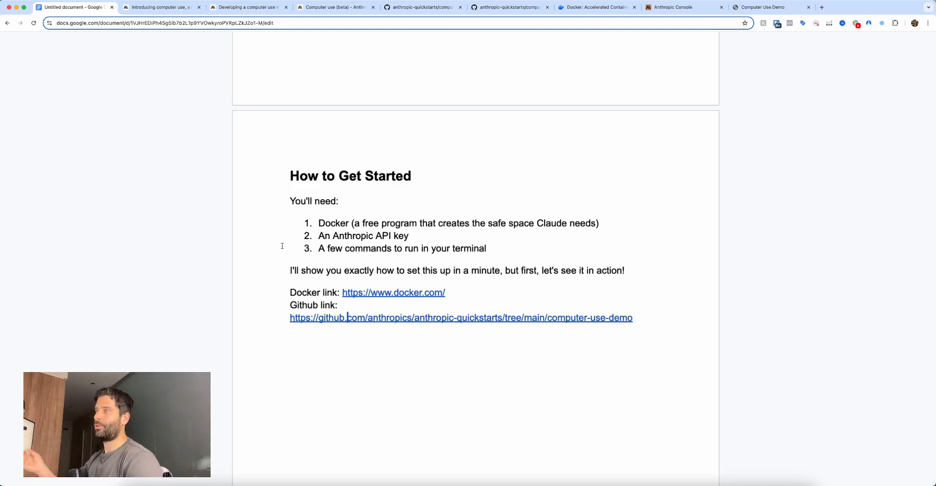
pyautogui.moveTo(213, 251)
pyautogui.mouseDown()
pyautogui.moveTo(289, 246)
pyautogui.moveTo(307, 225)
pyautogui.mouseUp()
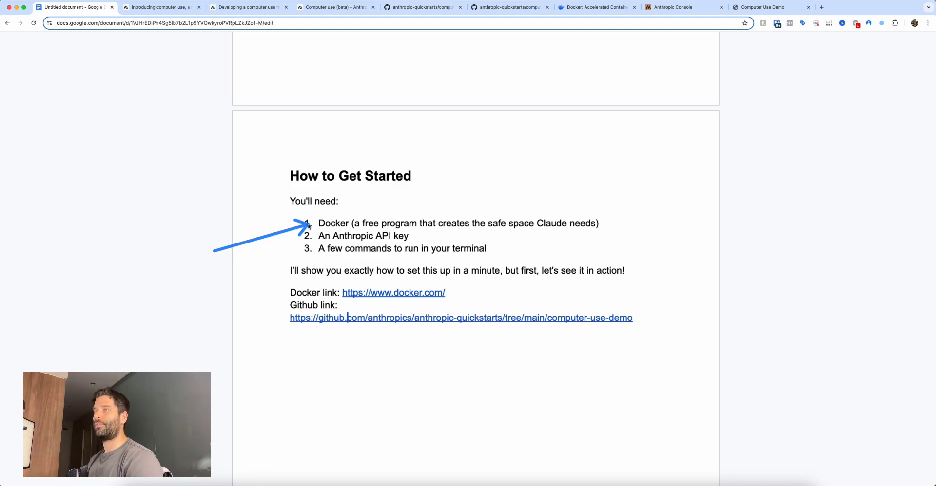
pyautogui.moveTo(518, 267)
pyautogui.mouseDown()
pyautogui.moveTo(470, 271)
pyautogui.moveTo(446, 291)
pyautogui.mouseUp()
# - View the Docker Desktop download options on the Docker website and the container list in the Docker Desktop app
pyautogui.click(597, 7)
pyautogui.moveTo(259, 142); pyautogui.dragTo(209, 92)
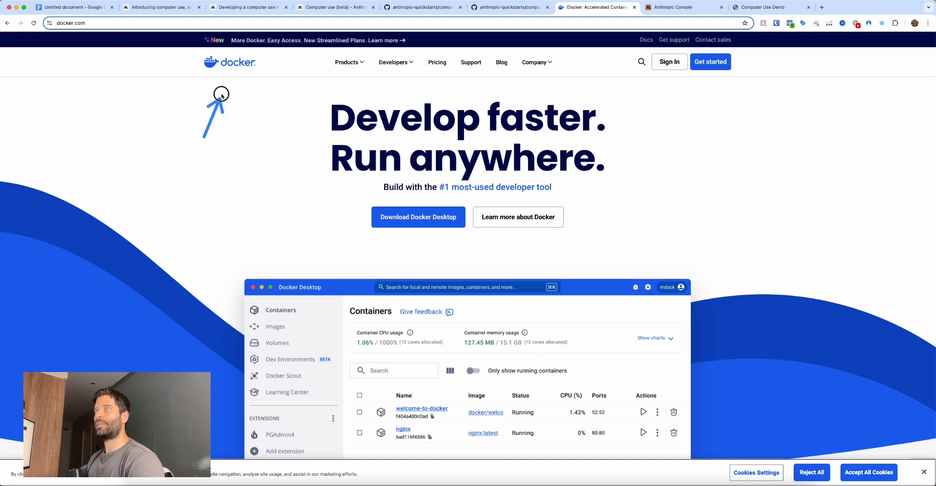
pyautogui.scroll(-1, 260, 193)
pyautogui.moveTo(252, 193); pyautogui.dragTo(379, 194)
pyautogui.moveTo(379, 196)
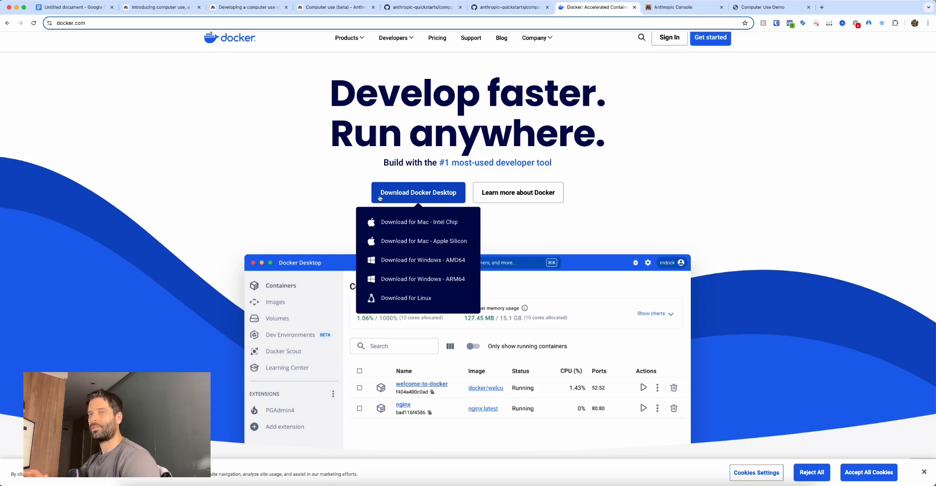
pyautogui.press('super+Tab')
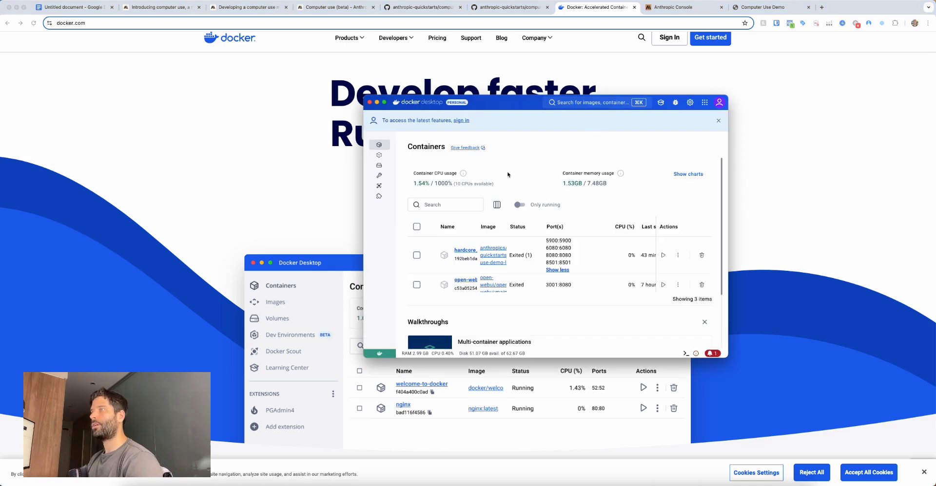
pyautogui.moveTo(364, 96); pyautogui.dragTo(214, 60)
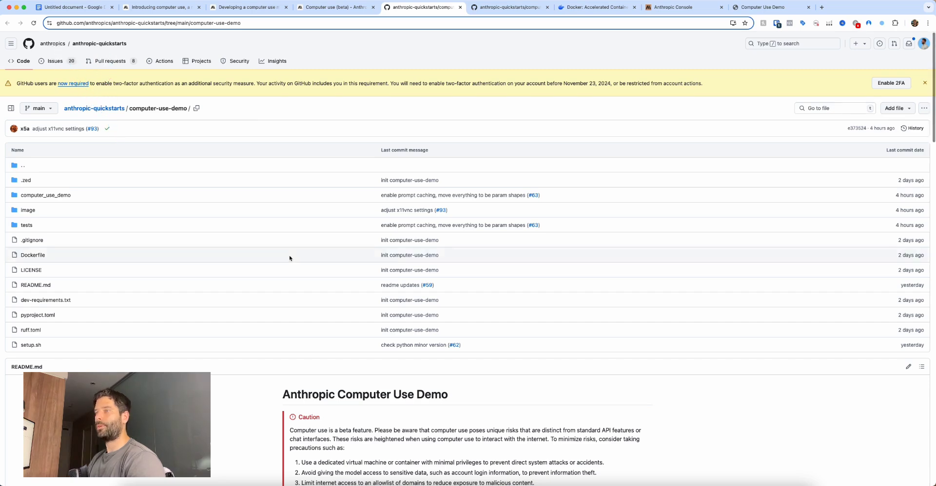
# - Find the docker run command for the Anthropic API in the computer-use-demo README and check it against Docker Desktop
pyautogui.scroll(-4, 290, 255)
pyautogui.scroll(-4, 290, 255)
pyautogui.moveTo(201, 212); pyautogui.dragTo(293, 112)
pyautogui.scroll(-4, 287, 227)
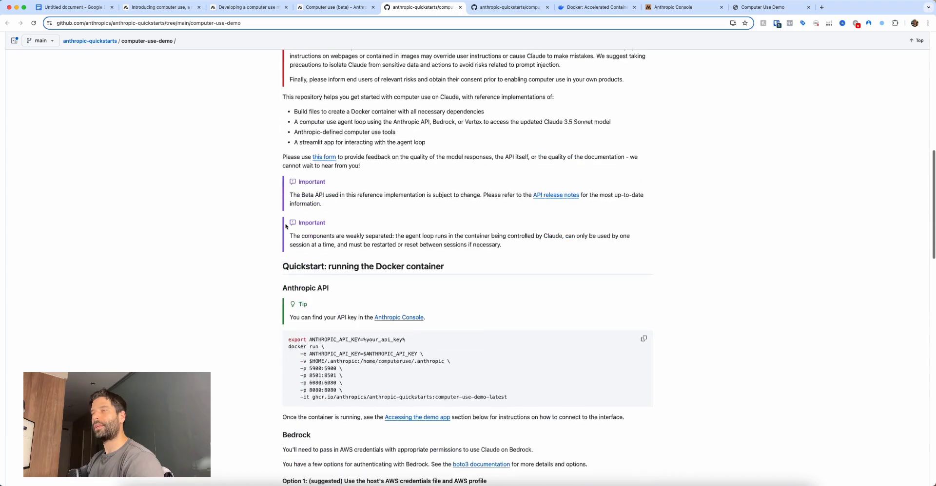
pyautogui.moveTo(189, 274)
pyautogui.mouseDown()
pyautogui.moveTo(293, 263)
pyautogui.moveTo(288, 303)
pyautogui.mouseUp()
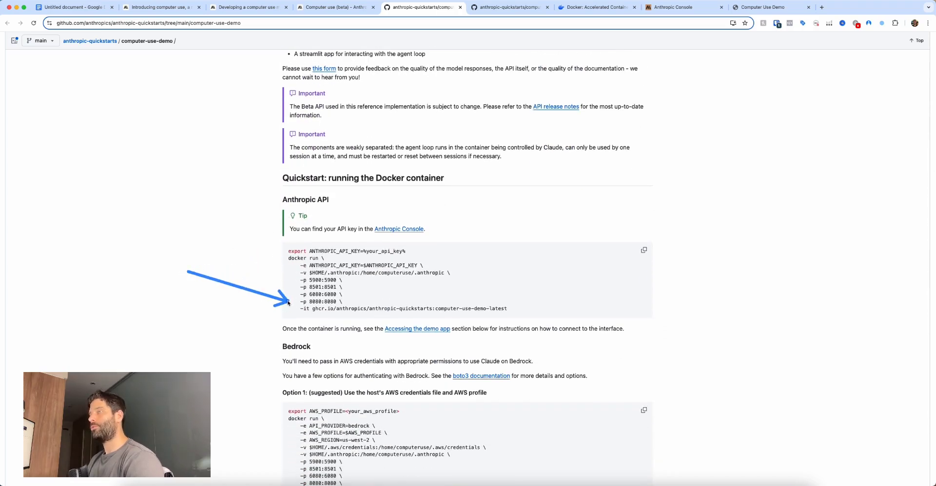
pyautogui.press('super+Tab')
pyautogui.moveTo(306, 226)
pyautogui.mouseDown()
pyautogui.moveTo(412, 207)
pyautogui.moveTo(385, 237)
pyautogui.moveTo(407, 209)
pyautogui.moveTo(412, 238)
pyautogui.moveTo(431, 241)
pyautogui.moveTo(402, 220)
pyautogui.moveTo(410, 210)
pyautogui.moveTo(593, 211)
pyautogui.moveTo(429, 212)
pyautogui.moveTo(309, 254)
pyautogui.moveTo(320, 237)
pyautogui.mouseUp()
pyautogui.press('super+Tab')
# - Open the API keys page in the Anthropic Console and locate the option for creating a key
pyautogui.press('super+1')
pyautogui.press('super+8')
pyautogui.moveTo(83, 89)
pyautogui.mouseDown()
pyautogui.moveTo(83, 39)
pyautogui.moveTo(69, 28)
pyautogui.moveTo(106, 29)
pyautogui.mouseUp()
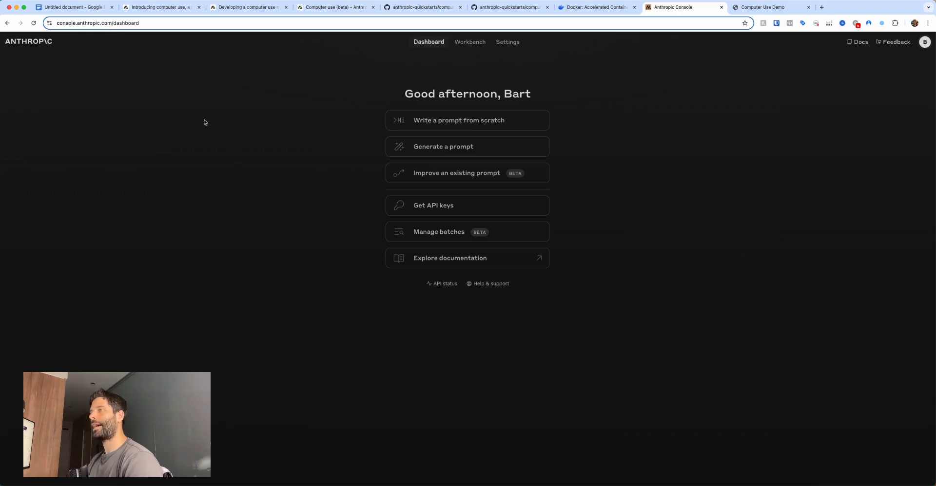
pyautogui.moveTo(275, 192)
pyautogui.mouseDown()
pyautogui.moveTo(365, 190)
pyautogui.moveTo(394, 201)
pyautogui.mouseUp()
pyautogui.click(395, 203)
pyautogui.moveTo(363, 227); pyautogui.dragTo(285, 209)
pyautogui.moveTo(807, 197); pyautogui.dragTo(704, 80)
# - View the organization's rate limits in the Anthropic Console and open the Rate limits documentation to examine the Tier 1 table
pyautogui.moveTo(351, 184); pyautogui.dragTo(234, 182)
pyautogui.click(235, 181)
pyautogui.moveTo(408, 137); pyautogui.dragTo(374, 77)
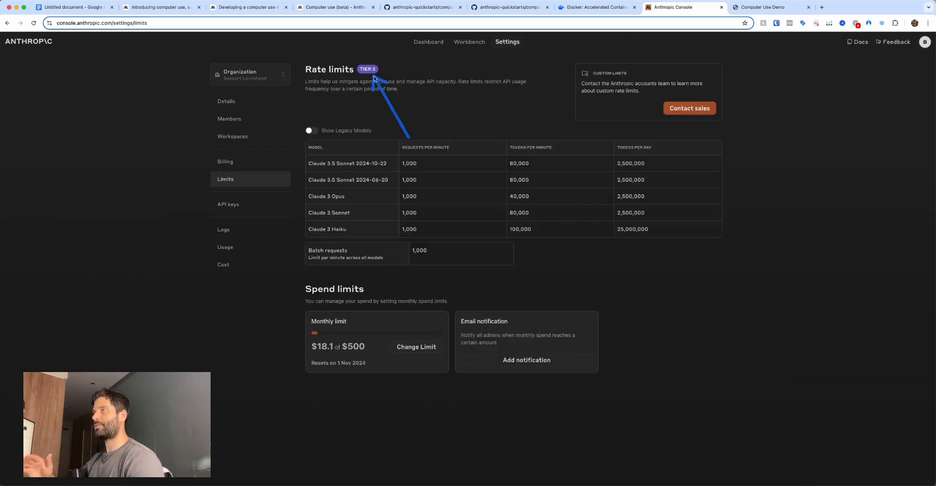
pyautogui.click(373, 71)
pyautogui.moveTo(190, 295)
pyautogui.mouseDown()
pyautogui.moveTo(223, 251)
pyautogui.moveTo(273, 67)
pyautogui.moveTo(291, 214)
pyautogui.moveTo(278, 256)
pyautogui.moveTo(281, 205)
pyautogui.moveTo(366, 243)
pyautogui.moveTo(353, 298)
pyautogui.moveTo(358, 358)
pyautogui.moveTo(354, 266)
pyautogui.mouseUp()
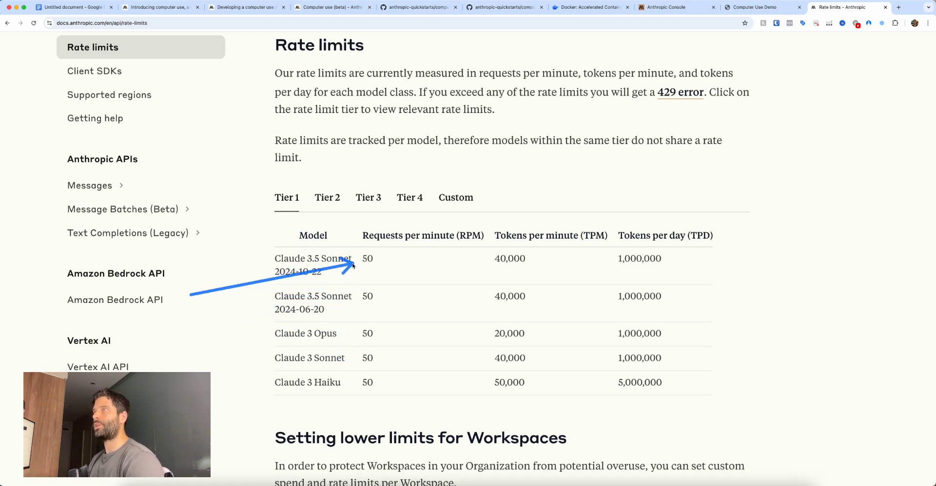
# - Look through the agent's action log for the headphone spreadsheet in the Computer Use Demo
pyautogui.hotkey('ctrl', 'shift', 'Tab')
pyautogui.scroll(-15, 223, 233)
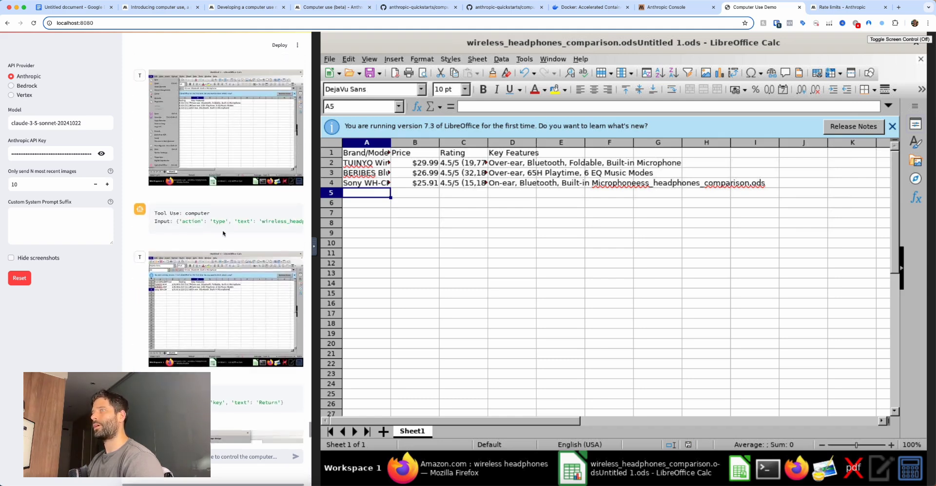
pyautogui.scroll(-10, 223, 233)
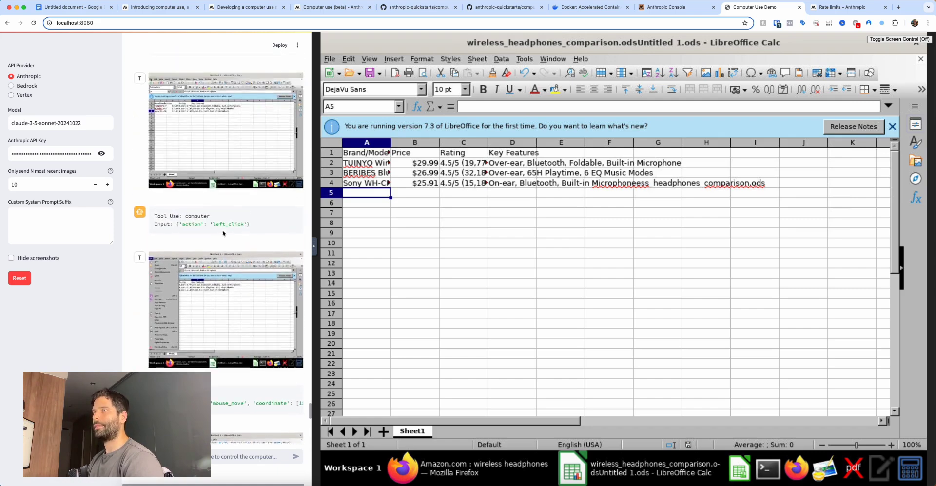
pyautogui.scroll(10, 223, 233)
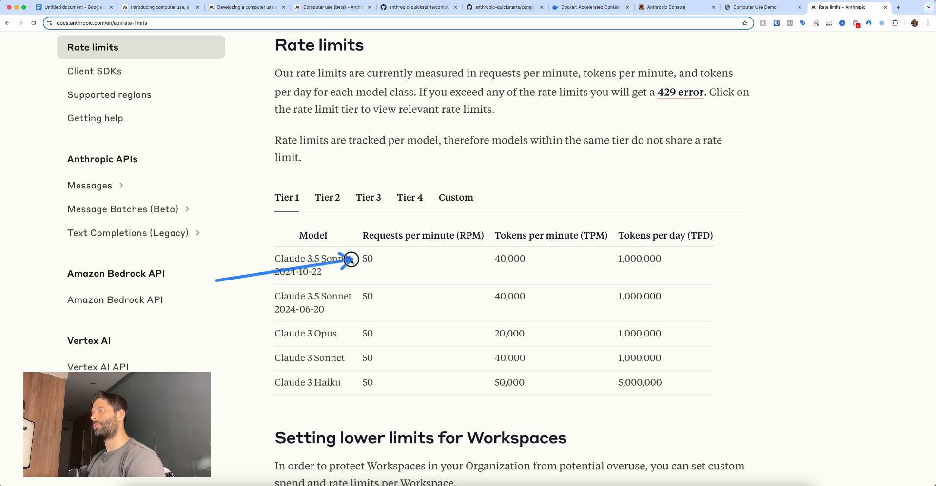
# - Examine the Tier 2 rate limits and the "Requirements to advance tier" table in the Rate limits documentation
pyautogui.click(322, 205)
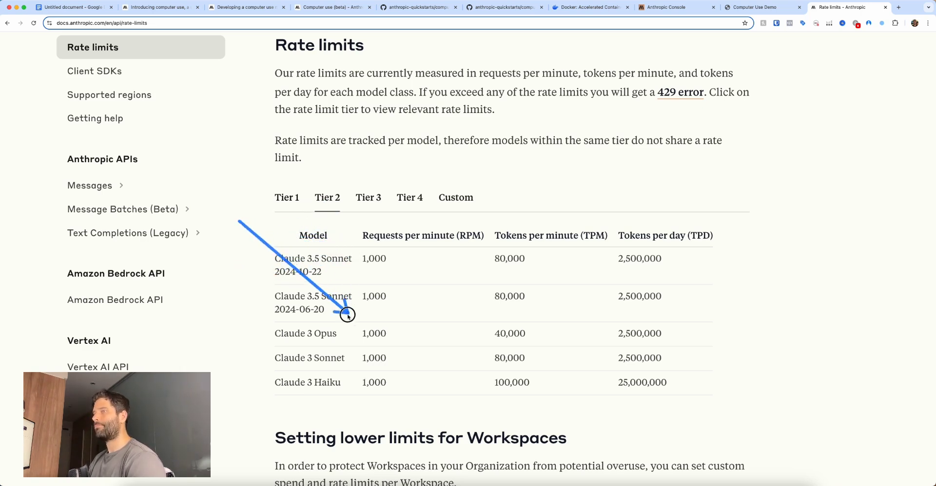
pyautogui.scroll(6, 239, 239)
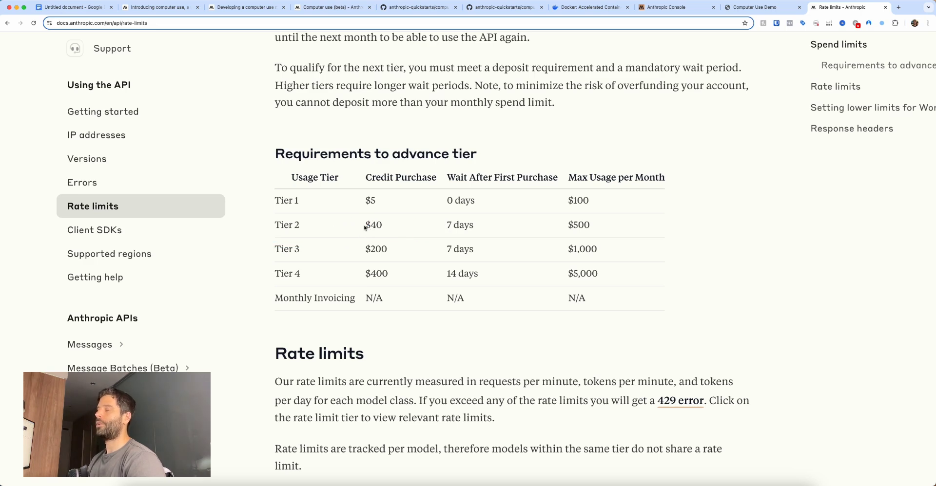
pyautogui.scroll(-7, 364, 227)
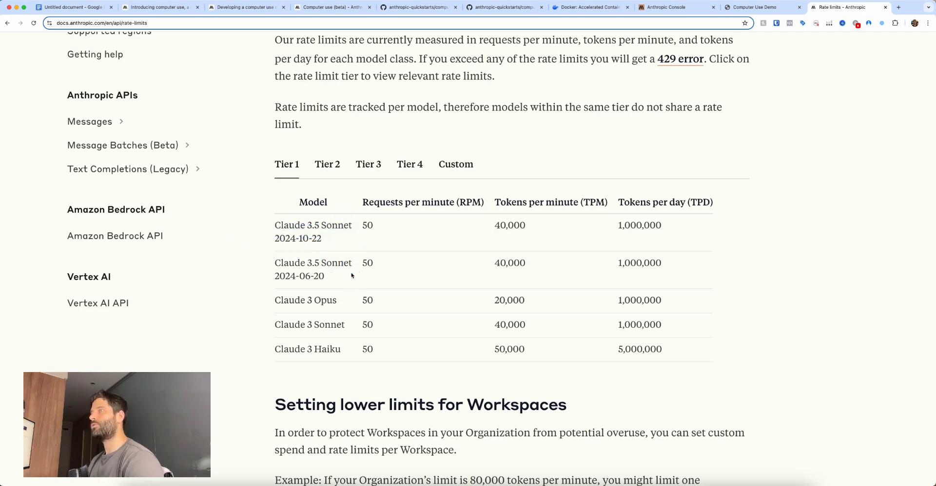
# - Return to the Anthropic Console and open the organization's API keys page
pyautogui.hotkey('ctrl', 'shift', 'Tab')
pyautogui.hotkey('ctrl', 'shift', 'Tab')
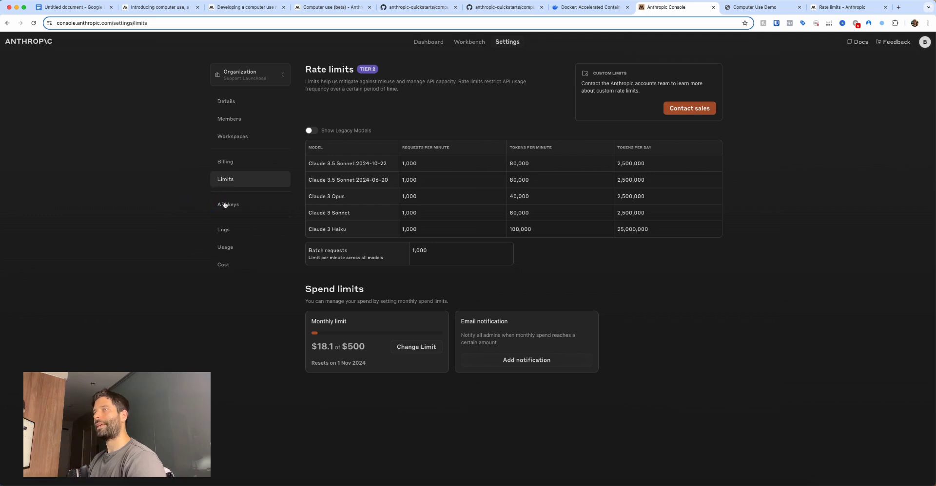
pyautogui.click(227, 204)
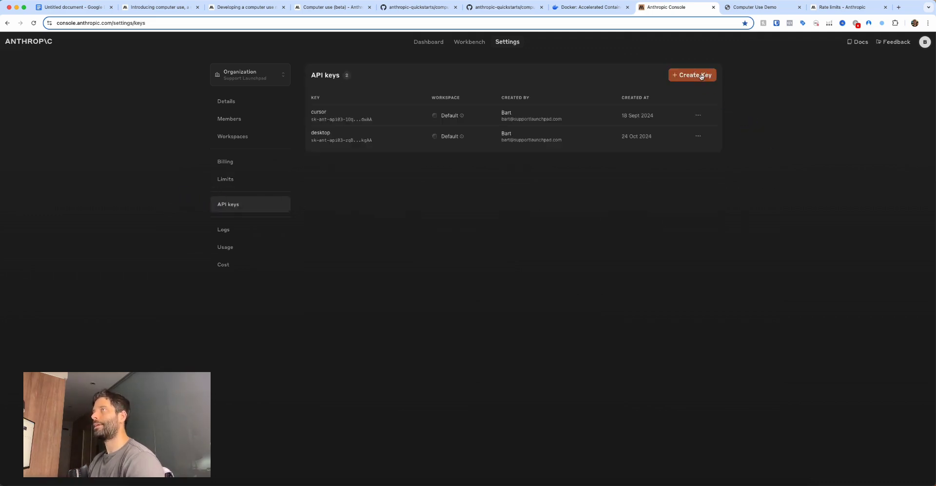
# - Review the guide's terminal commands requirement and the README's docker run command, checking the running demo in between
pyautogui.press('super+1')
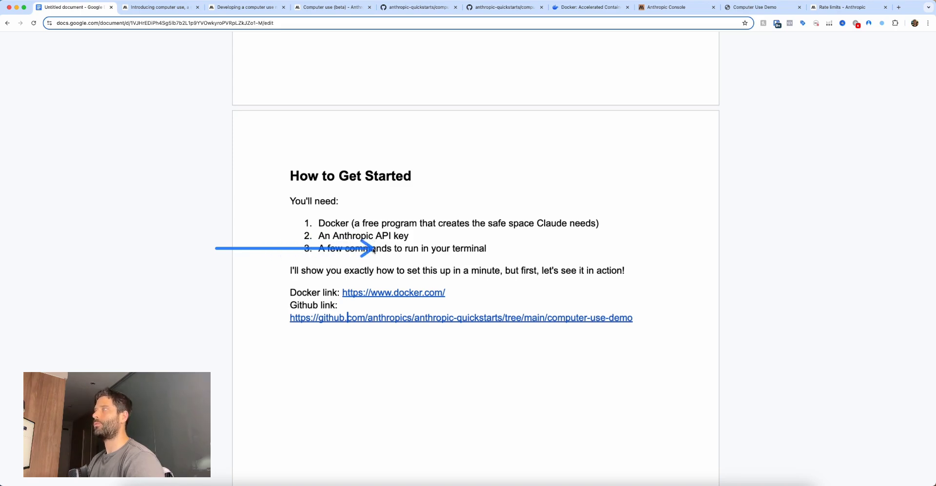
pyautogui.press('super+6')
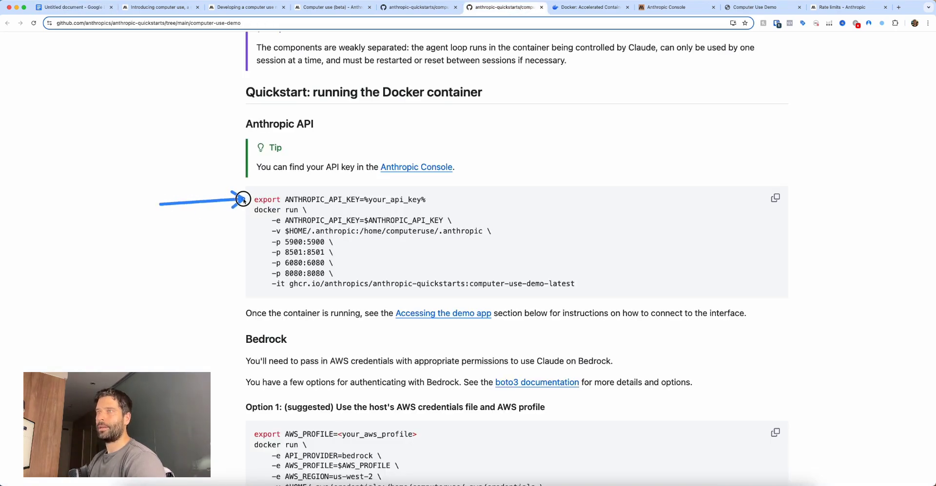
pyautogui.press('super+9')
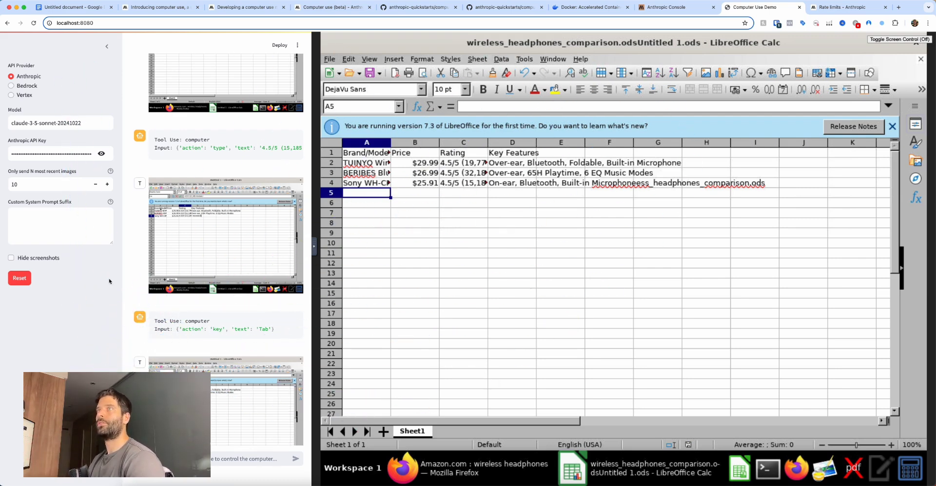
pyautogui.press('super+6')
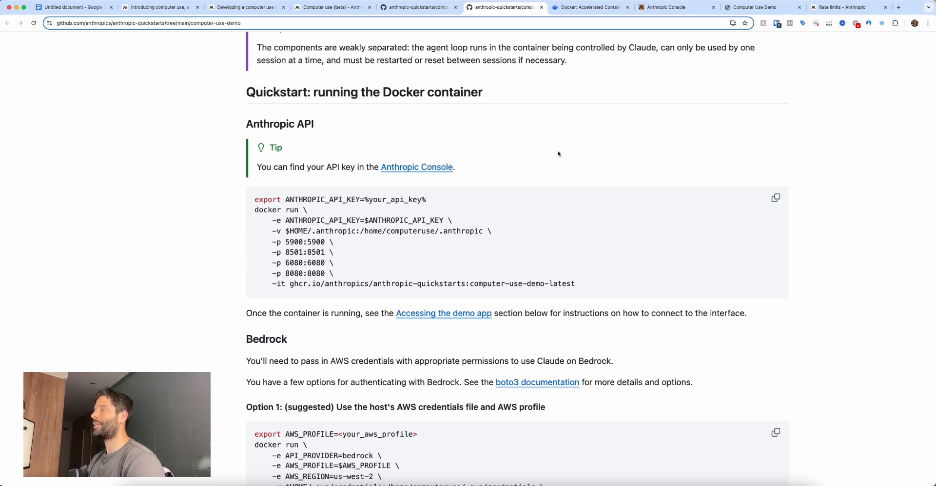
# - Open a Terminal window over the README's Anthropic API quickstart commands
pyautogui.press('super+space')
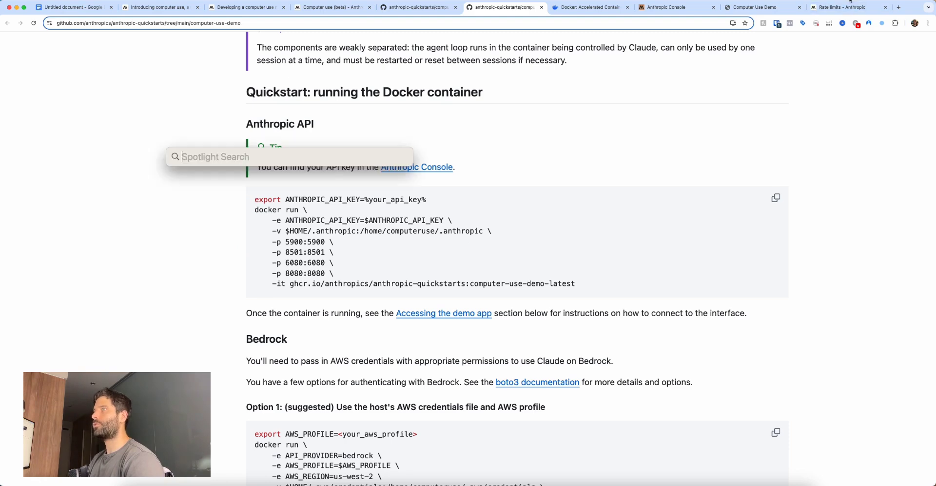
pyautogui.write('terminal')
pyautogui.press('Return')
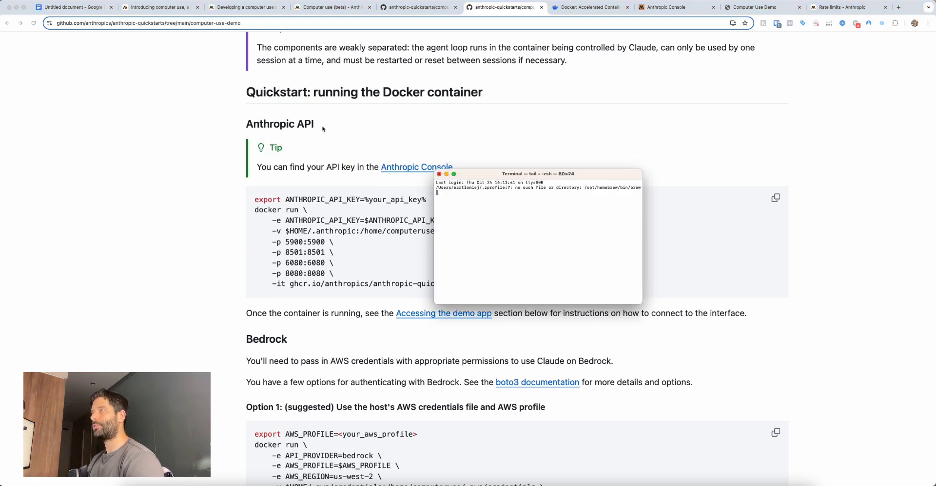
# - Move the Terminal window off the README's code block and paste the copied export ANTHROPIC_API_KEY=%your_api_key% line at the prompt
pyautogui.moveTo(475, 176); pyautogui.dragTo(547, 112)
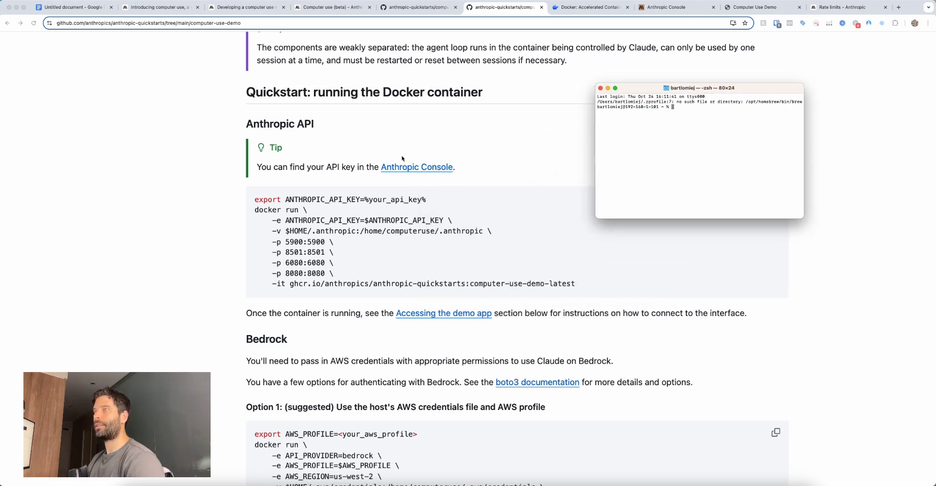
pyautogui.moveTo(159, 236); pyautogui.dragTo(263, 206)
pyautogui.moveTo(502, 128); pyautogui.dragTo(609, 114)
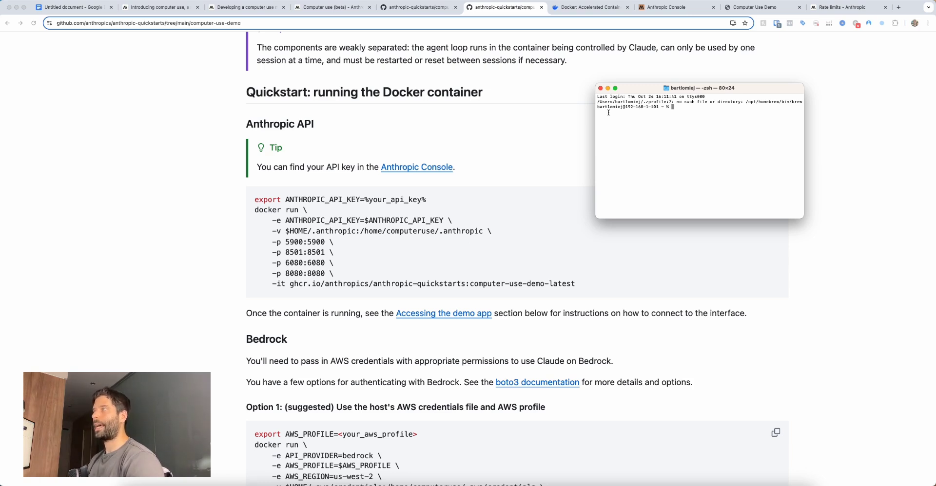
pyautogui.click(249, 201)
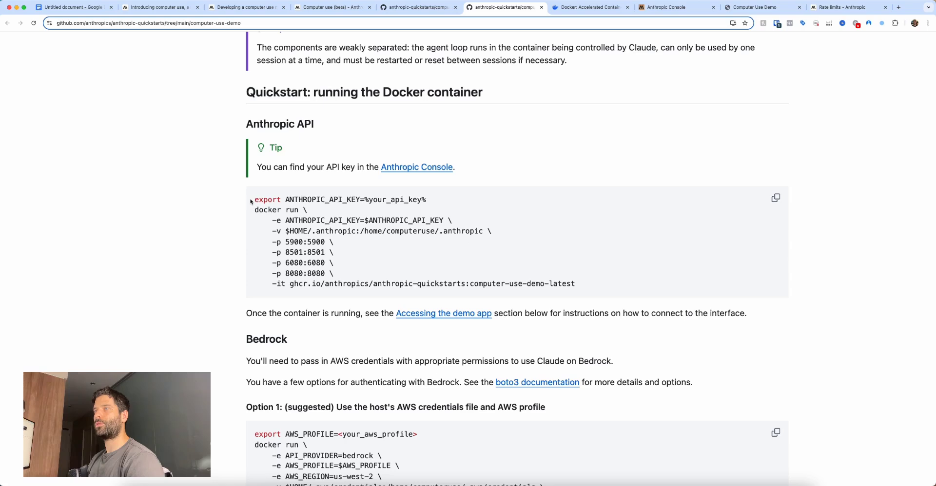
pyautogui.moveTo(254, 201); pyautogui.dragTo(433, 200)
pyautogui.press('super+c')
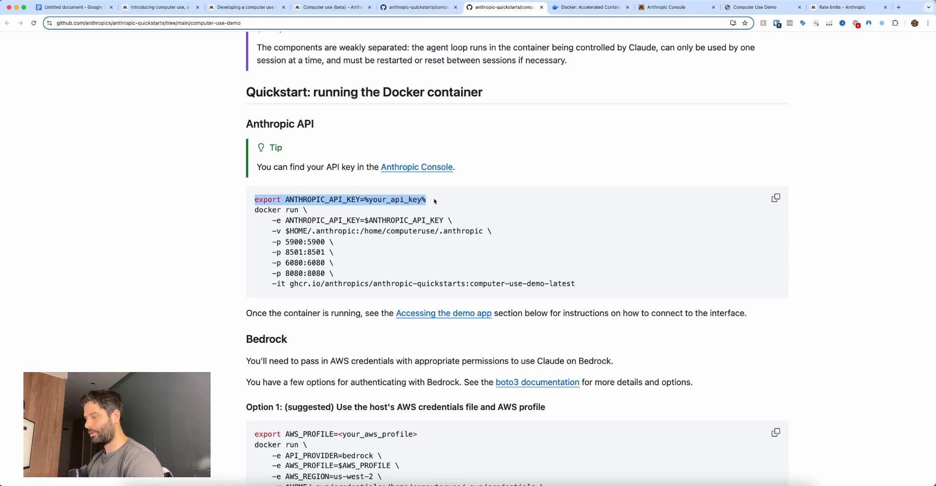
pyautogui.press('super+Tab')
pyautogui.press('super+v')
# - Create an API key named test-key in the Default workspace of the Anthropic Console and copy it
pyautogui.click(672, 7)
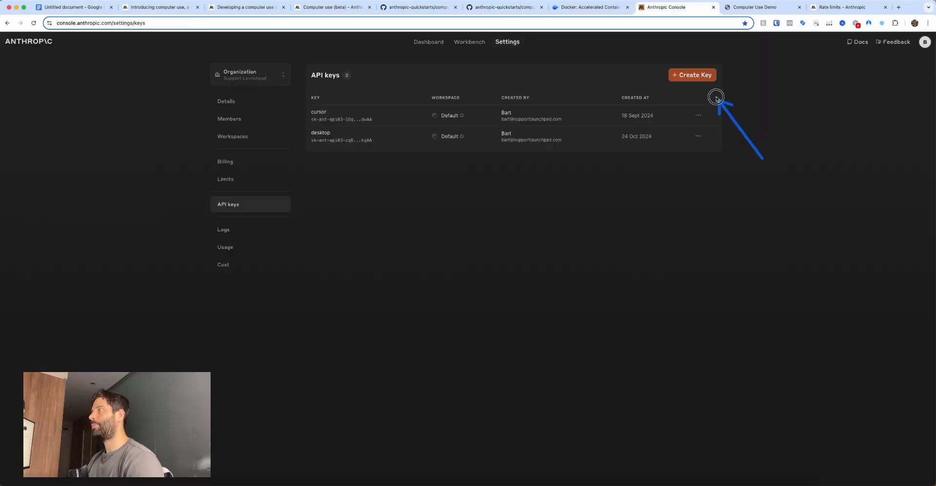
pyautogui.click(699, 76)
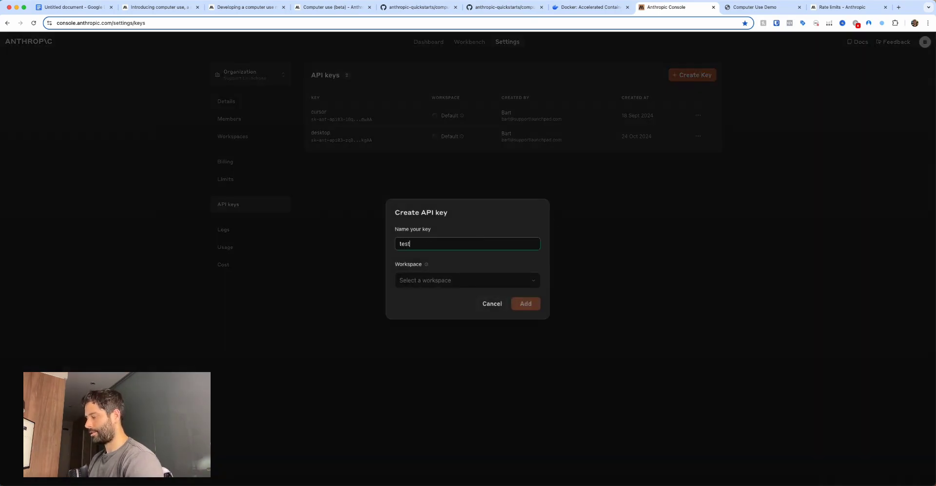
pyautogui.write('test-key')
pyautogui.click(471, 280)
pyautogui.click(435, 305)
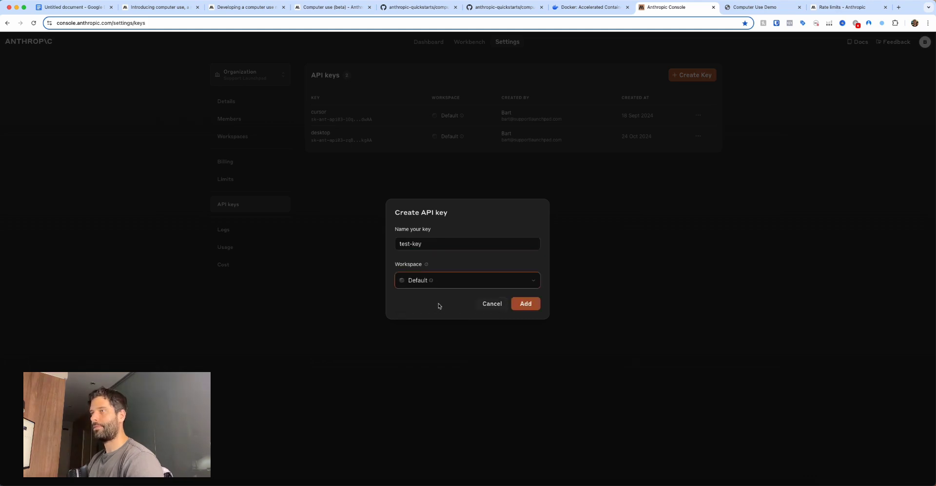
pyautogui.click(535, 309)
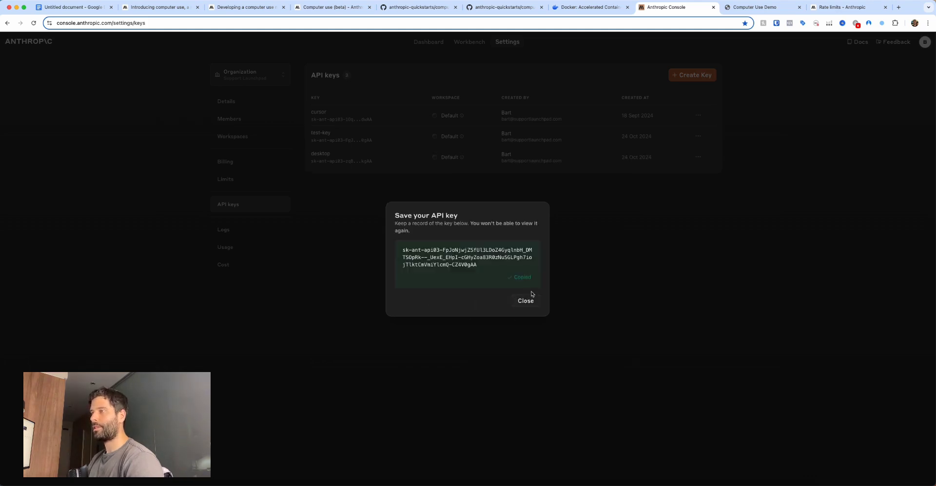
pyautogui.click(528, 304)
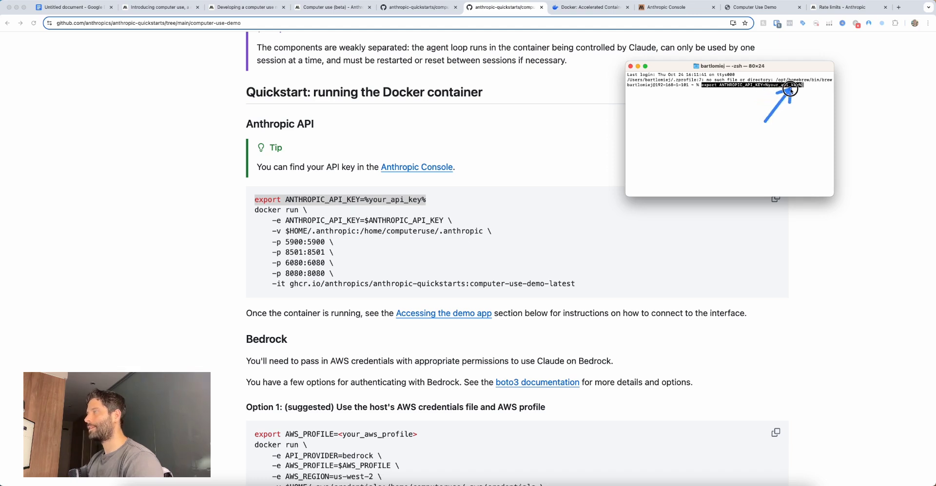
# - Replace the %your_api_key% placeholder in Terminal with the copied API key and run the export command
pyautogui.press('BackSpace')
pyautogui.press('BackSpace')
pyautogui.press('BackSpace')
pyautogui.press('BackSpace')
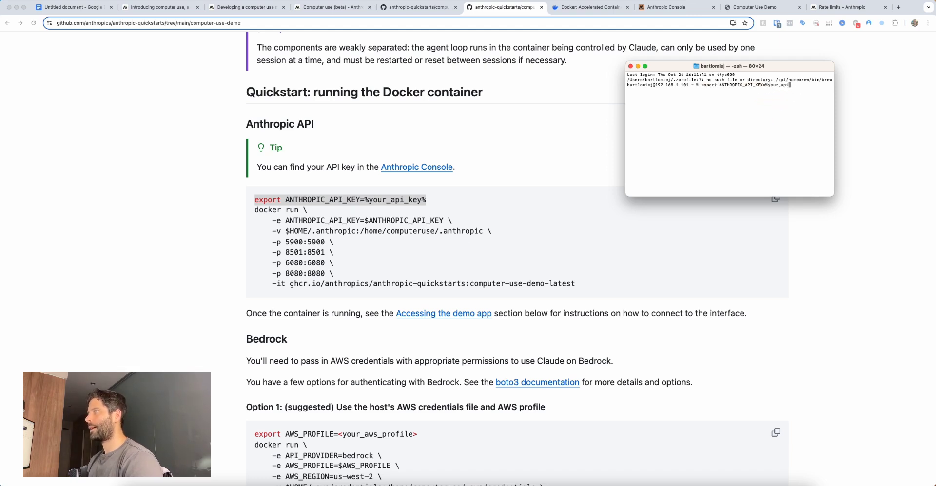
pyautogui.press('BackSpace')
pyautogui.press('BackSpace')
pyautogui.press('BackSpace')
pyautogui.press('super+v')
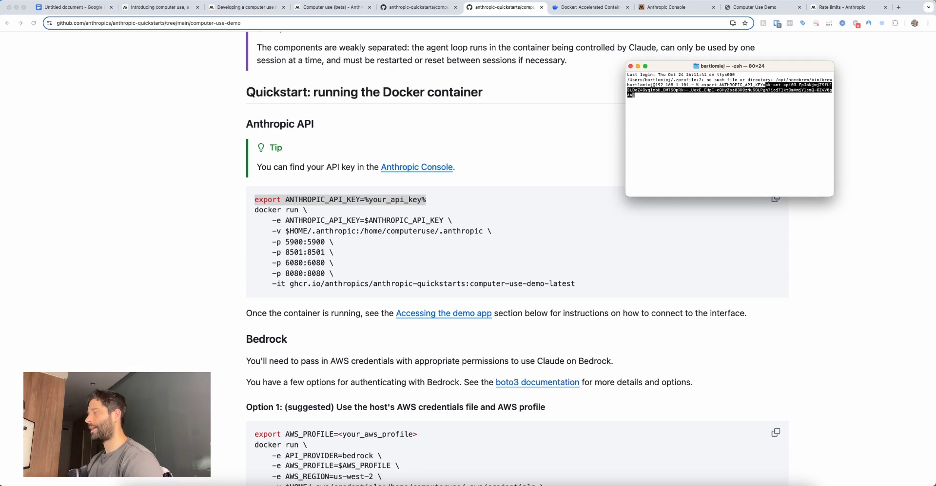
pyautogui.press('Return')
# - Look at the Anthropic API Key field in the open Computer Use Demo and return to the README's quickstart commands
pyautogui.moveTo(194, 234)
pyautogui.mouseDown()
pyautogui.moveTo(278, 200)
pyautogui.moveTo(281, 257)
pyautogui.mouseUp()
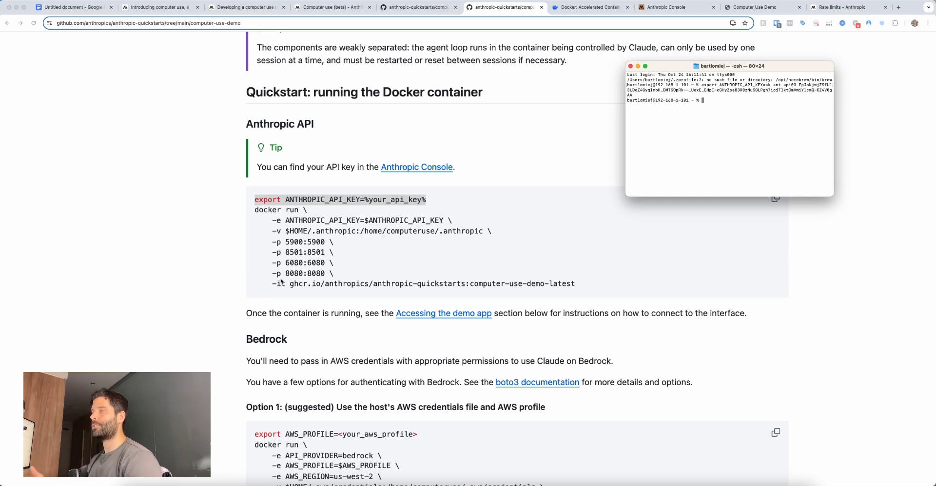
pyautogui.hotkey('ctrl', 'Tab')
pyautogui.hotkey('ctrl', 'Tab')
pyautogui.hotkey('ctrl', 'Tab')
pyautogui.moveTo(128, 242)
pyautogui.mouseDown()
pyautogui.moveTo(71, 154)
pyautogui.moveTo(26, 156)
pyautogui.moveTo(73, 154)
pyautogui.mouseUp()
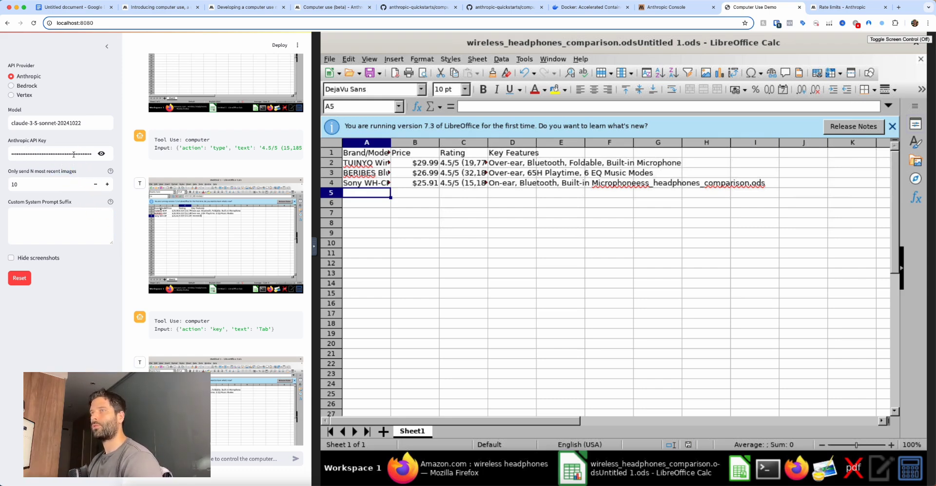
pyautogui.hotkey('ctrl', 'shift', 'Tab')
pyautogui.hotkey('ctrl', 'shift', 'Tab')
pyautogui.hotkey('ctrl', 'shift', 'Tab')
# - Copy the README's docker run command through the computer-use-demo-latest line and paste it into Terminal
pyautogui.moveTo(193, 218)
pyautogui.mouseDown()
pyautogui.moveTo(247, 194)
pyautogui.moveTo(261, 223)
pyautogui.moveTo(262, 267)
pyautogui.mouseUp()
pyautogui.moveTo(256, 195); pyautogui.dragTo(581, 272)
pyautogui.press('super+c')
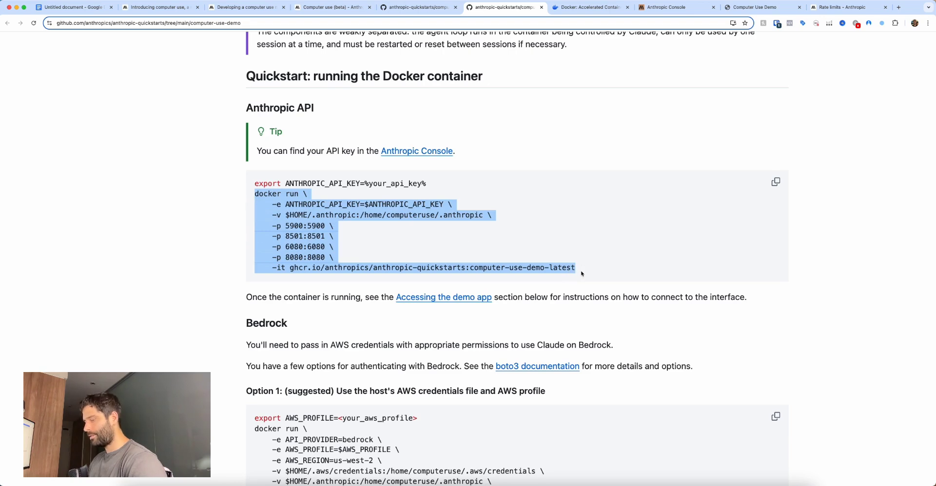
pyautogui.press('super+Tab')
pyautogui.press('super+v')
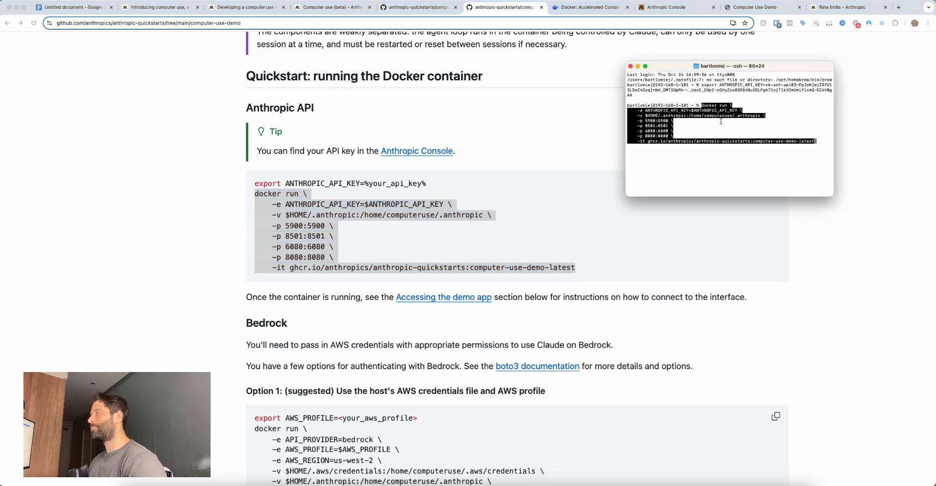
# - Bring up Docker Desktop's Containers view beside Terminal and run the pasted docker run command
pyautogui.press('super+Tab')
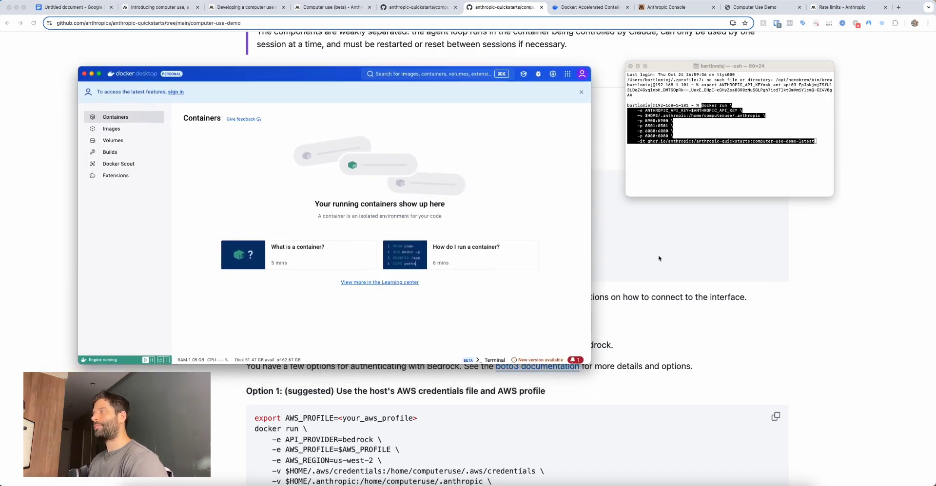
pyautogui.moveTo(505, 182)
pyautogui.mouseDown()
pyautogui.moveTo(476, 158)
pyautogui.moveTo(485, 190)
pyautogui.mouseUp()
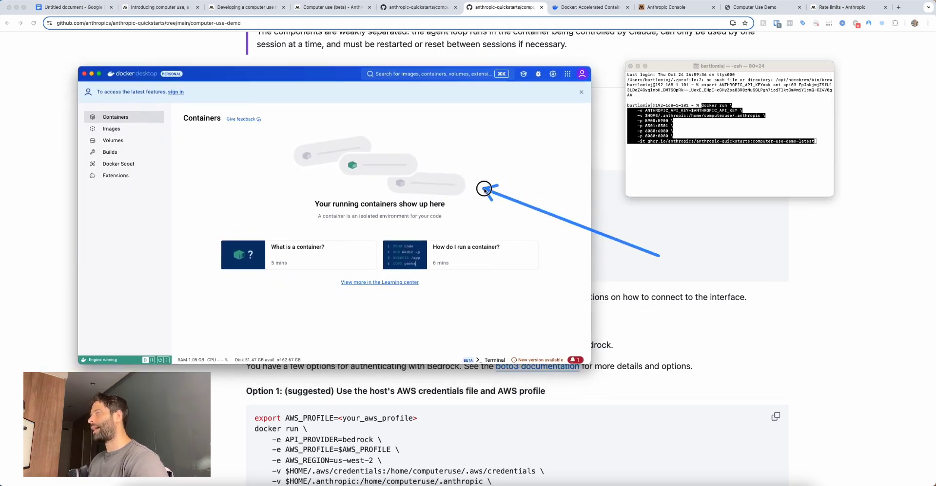
pyautogui.moveTo(484, 190)
pyautogui.mouseDown()
pyautogui.moveTo(313, 157)
pyautogui.moveTo(309, 184)
pyautogui.moveTo(374, 208)
pyautogui.moveTo(325, 156)
pyautogui.moveTo(310, 200)
pyautogui.moveTo(466, 216)
pyautogui.moveTo(458, 151)
pyautogui.moveTo(345, 172)
pyautogui.mouseUp()
pyautogui.moveTo(692, 234); pyautogui.dragTo(732, 156)
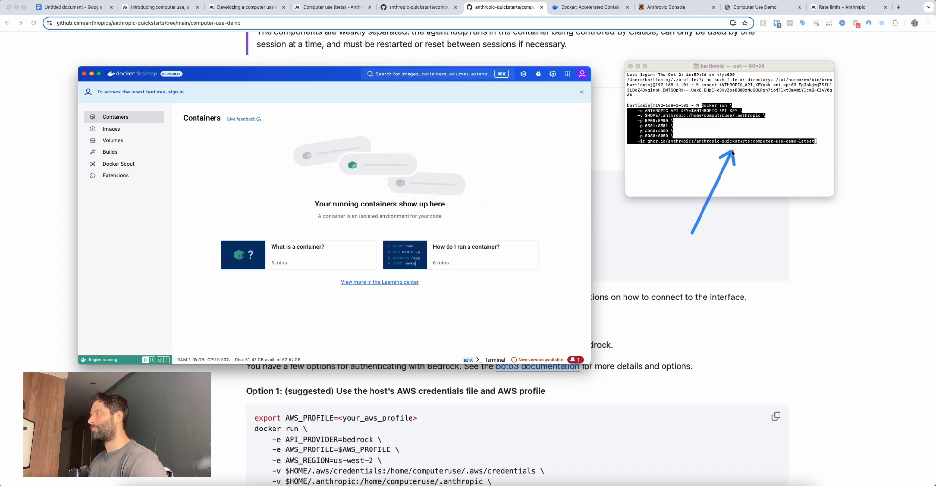
pyautogui.click(823, 140)
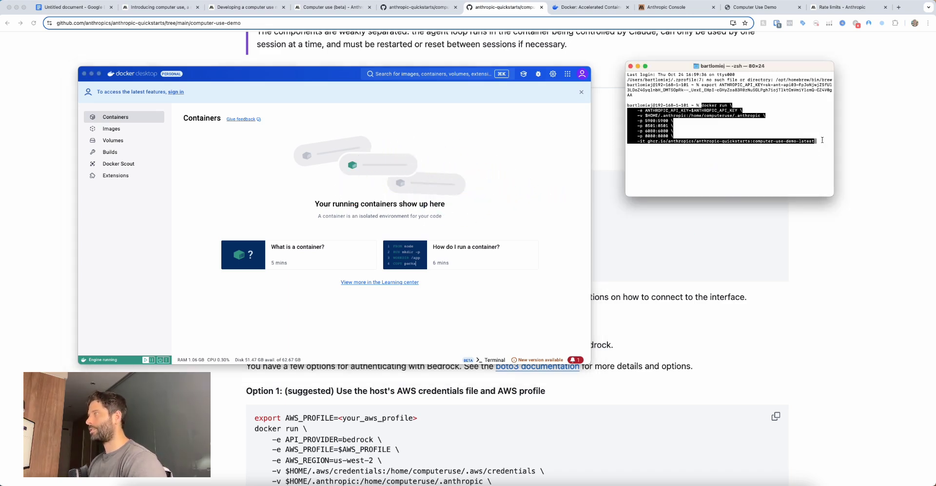
pyautogui.press('Return')
pyautogui.moveTo(665, 236); pyautogui.dragTo(666, 162)
pyautogui.moveTo(666, 237)
pyautogui.mouseDown()
pyautogui.moveTo(561, 205)
pyautogui.moveTo(444, 220)
pyautogui.mouseUp()
pyautogui.moveTo(691, 270)
pyautogui.mouseDown()
pyautogui.moveTo(688, 168)
pyautogui.moveTo(666, 131)
pyautogui.moveTo(671, 184)
pyautogui.moveTo(660, 159)
pyautogui.moveTo(543, 179)
pyautogui.moveTo(448, 216)
pyautogui.moveTo(679, 169)
pyautogui.mouseUp()
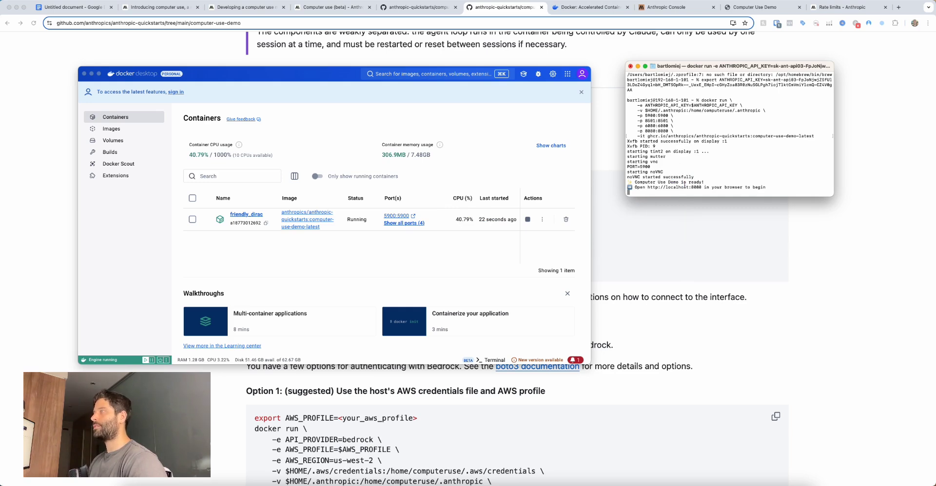
pyautogui.moveTo(697, 243)
pyautogui.mouseDown()
pyautogui.moveTo(672, 188)
pyautogui.moveTo(639, 188)
pyautogui.moveTo(667, 191)
pyautogui.mouseUp()
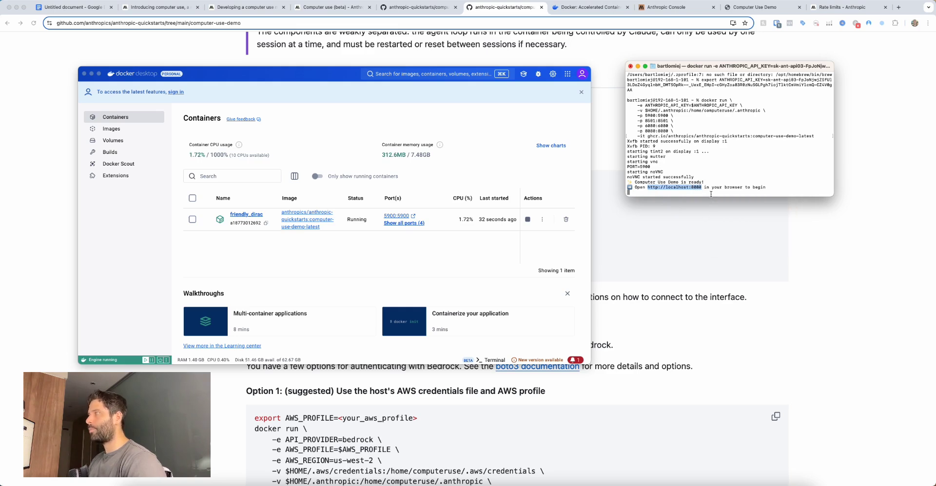
pyautogui.moveTo(553, 288); pyautogui.dragTo(437, 229)
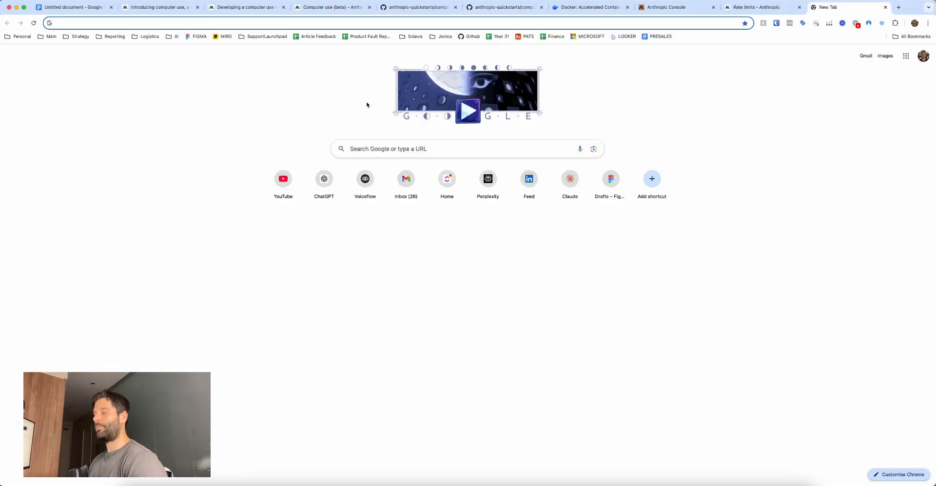
pyautogui.write('http://localhost:8080')
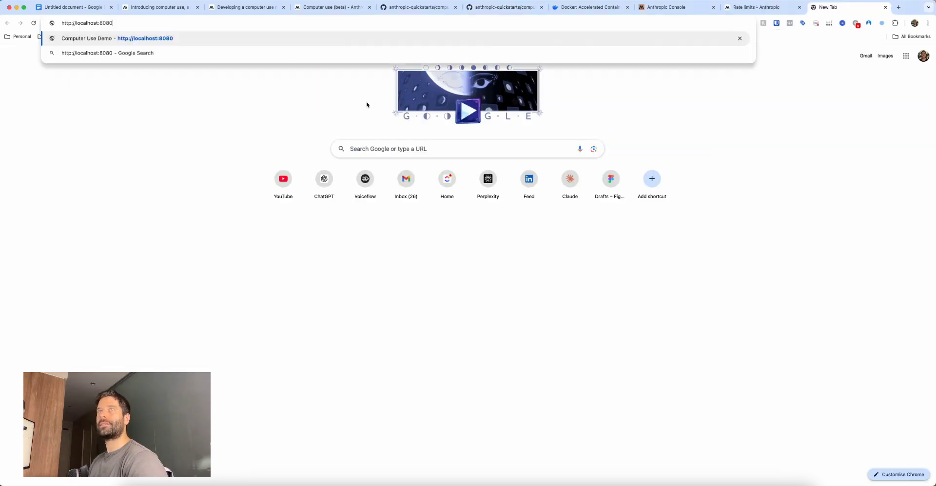
pyautogui.press('Return')
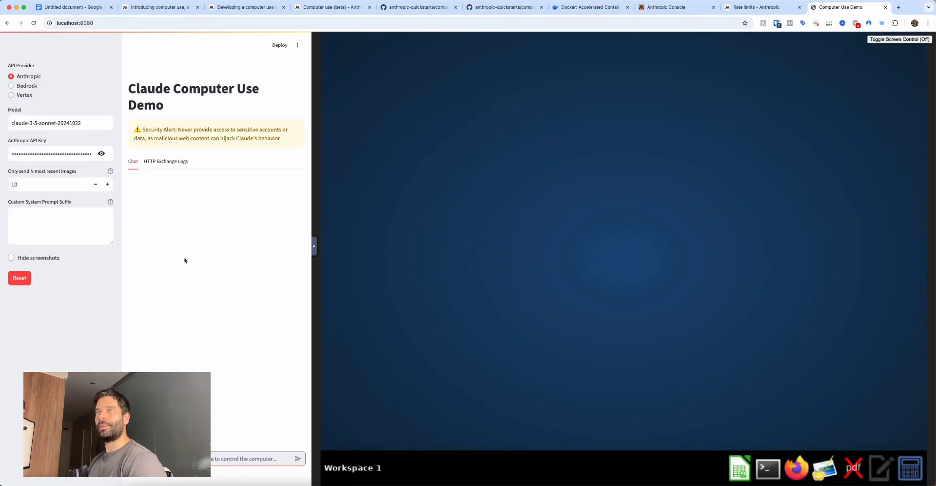
pyautogui.moveTo(165, 239)
pyautogui.mouseDown()
pyautogui.moveTo(69, 98)
pyautogui.moveTo(78, 132)
pyautogui.moveTo(45, 127)
pyautogui.moveTo(68, 127)
pyautogui.moveTo(90, 185)
pyautogui.moveTo(56, 187)
pyautogui.moveTo(87, 187)
pyautogui.mouseUp()
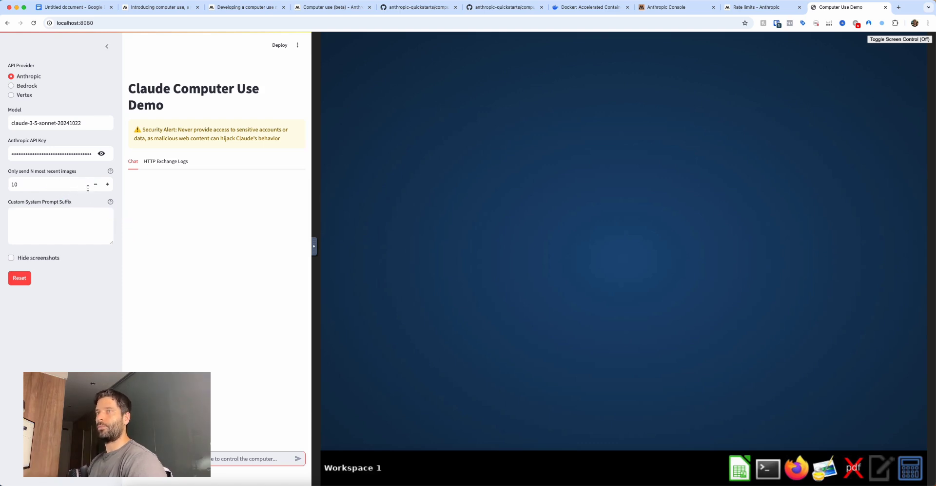
pyautogui.moveTo(141, 253)
pyautogui.mouseDown()
pyautogui.moveTo(65, 219)
pyautogui.moveTo(68, 166)
pyautogui.moveTo(46, 94)
pyautogui.moveTo(47, 226)
pyautogui.mouseUp()
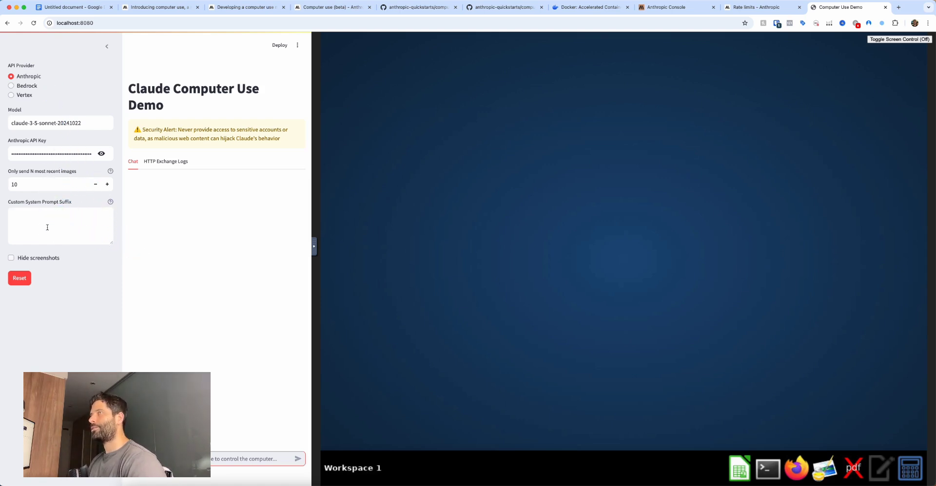
# - Examine the "Understand computer use limitations" section of the Computer use (beta) documentation, including scrolling reliability and spreadsheet interaction
pyautogui.press('super+4')
pyautogui.moveTo(554, 182)
pyautogui.mouseDown()
pyautogui.moveTo(429, 113)
pyautogui.moveTo(409, 117)
pyautogui.mouseUp()
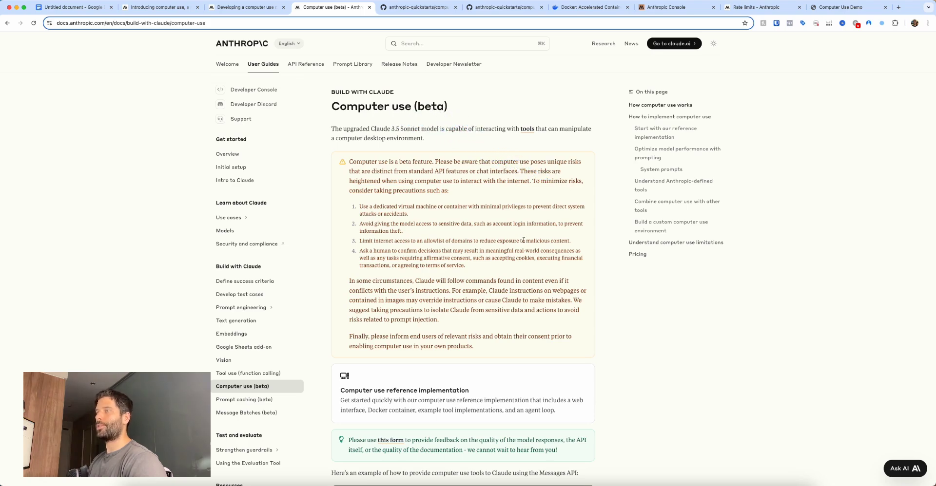
pyautogui.scroll(-15, 524, 243)
pyautogui.scroll(-4, 524, 243)
pyautogui.moveTo(631, 308)
pyautogui.mouseDown()
pyautogui.moveTo(476, 168)
pyautogui.moveTo(533, 169)
pyautogui.moveTo(547, 241)
pyautogui.moveTo(401, 368)
pyautogui.mouseUp()
pyautogui.scroll(-10, 401, 369)
pyautogui.scroll(-10, 400, 370)
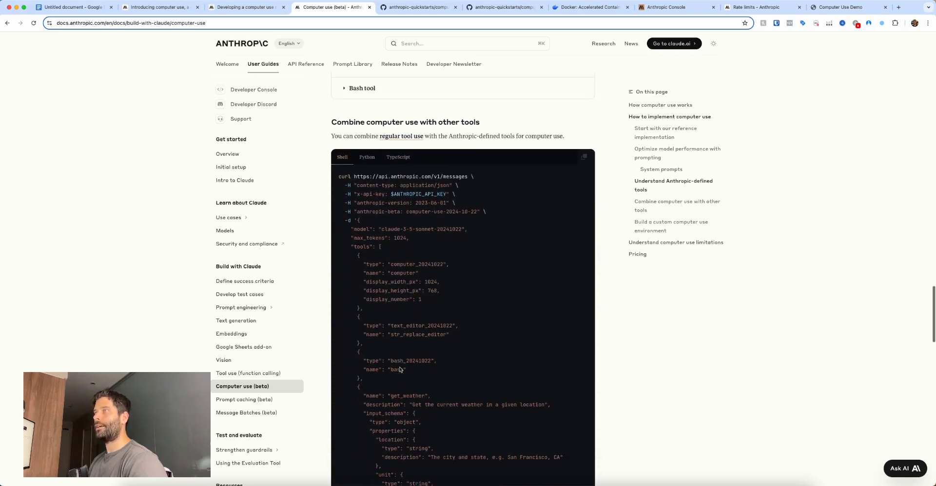
pyautogui.scroll(-10, 399, 370)
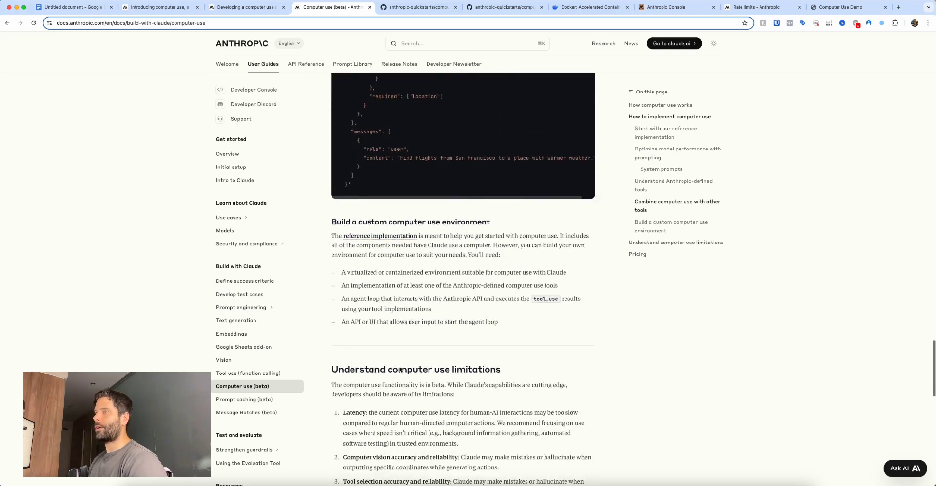
pyautogui.scroll(-5, 400, 367)
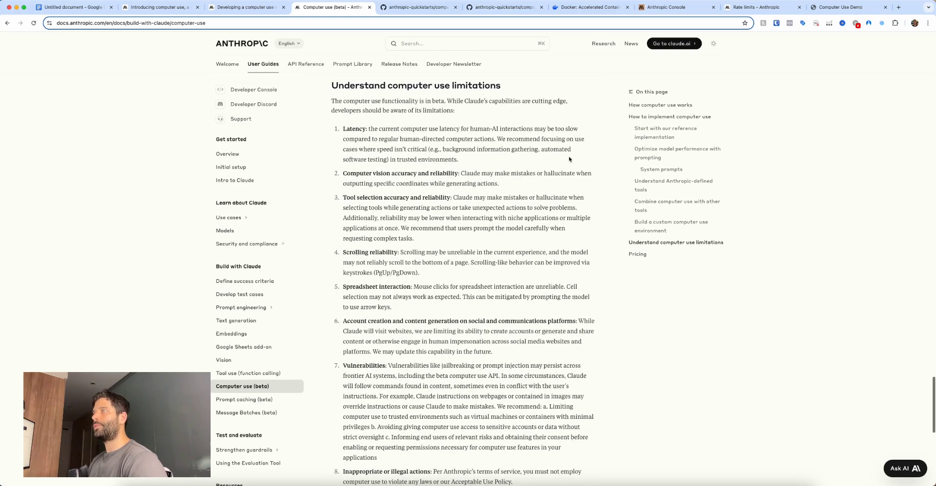
pyautogui.scroll(-1, 319, 293)
pyautogui.moveTo(319, 293); pyautogui.dragTo(351, 274)
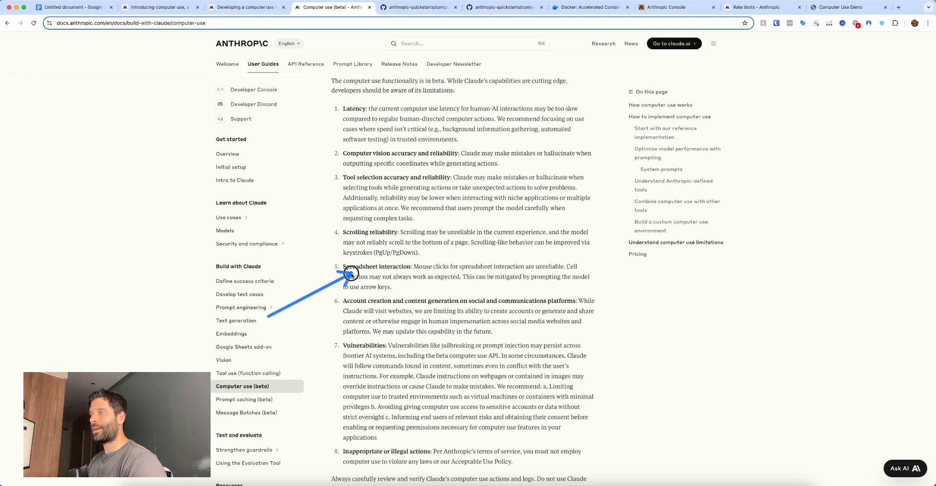
pyautogui.moveTo(284, 271); pyautogui.dragTo(350, 241)
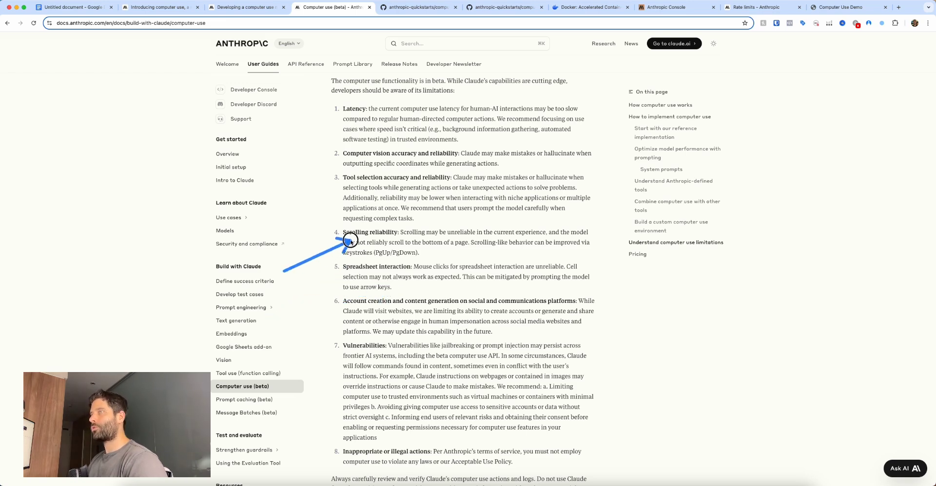
# - Copy the example prompt "Save a picture of a cat to my desktop." from the documentation's "How computer use works" section
pyautogui.moveTo(634, 252)
pyautogui.mouseDown()
pyautogui.moveTo(424, 155)
pyautogui.moveTo(443, 185)
pyautogui.mouseUp()
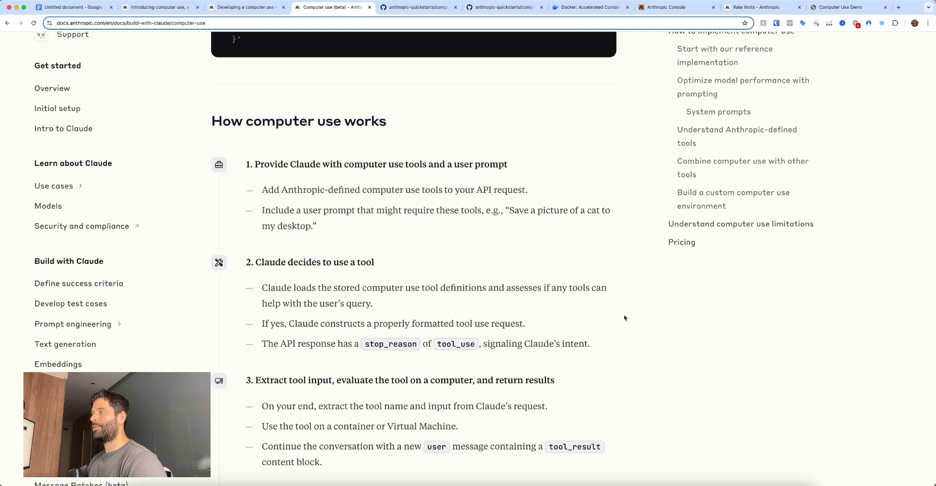
pyautogui.moveTo(625, 316)
pyautogui.mouseDown()
pyautogui.moveTo(530, 219)
pyautogui.moveTo(306, 239)
pyautogui.mouseUp()
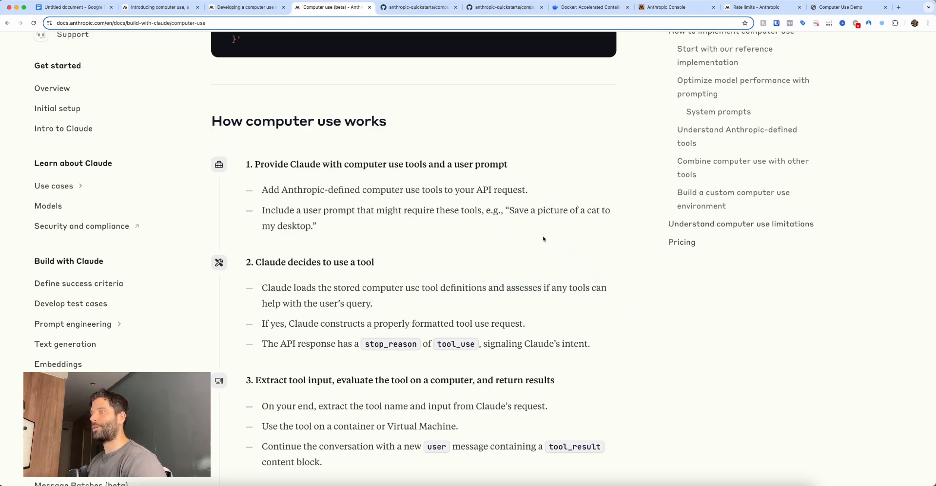
pyautogui.moveTo(510, 211)
pyautogui.mouseDown()
pyautogui.moveTo(341, 211)
pyautogui.moveTo(314, 224)
pyautogui.mouseUp()
pyautogui.hotkey('ctrl', 'c')
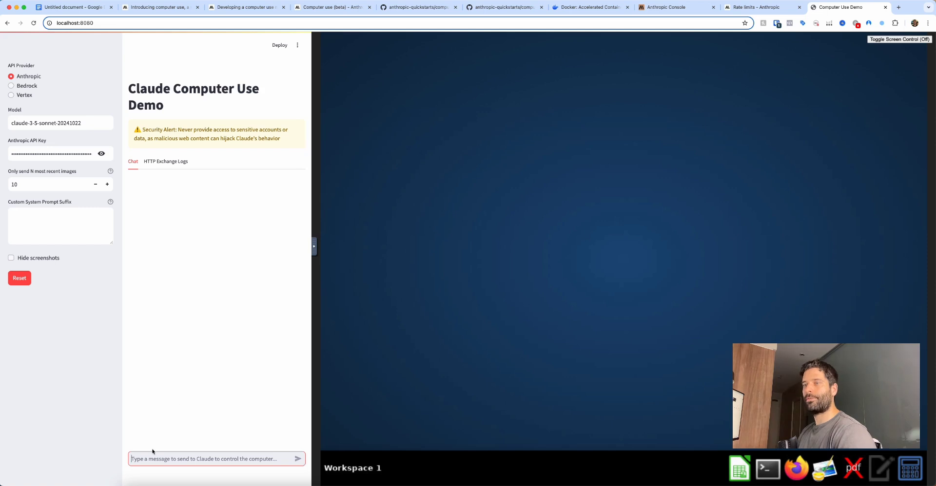
# - Send Claude the copied prompt "Save a picture of a cat to my desktop." in the demo's chat
pyautogui.click(148, 460)
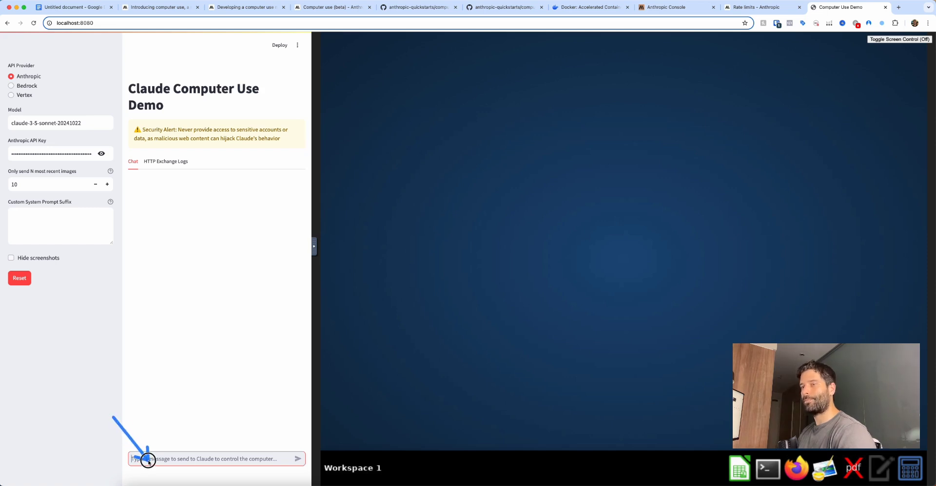
pyautogui.hotkey('ctrl', 'v')
pyautogui.press('Return')
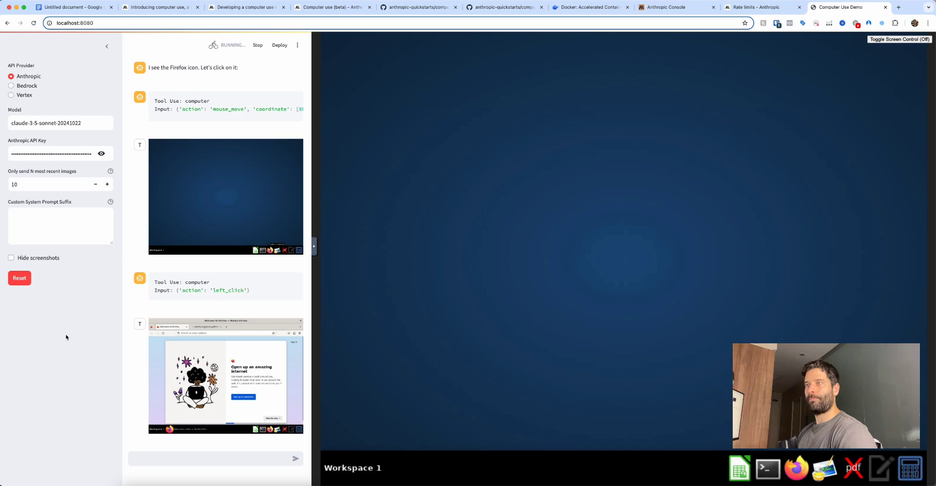
# - Examine Claude's tool actions in the chat and the virtual desktop while it works on the cat picture request
pyautogui.moveTo(67, 334); pyautogui.dragTo(173, 366)
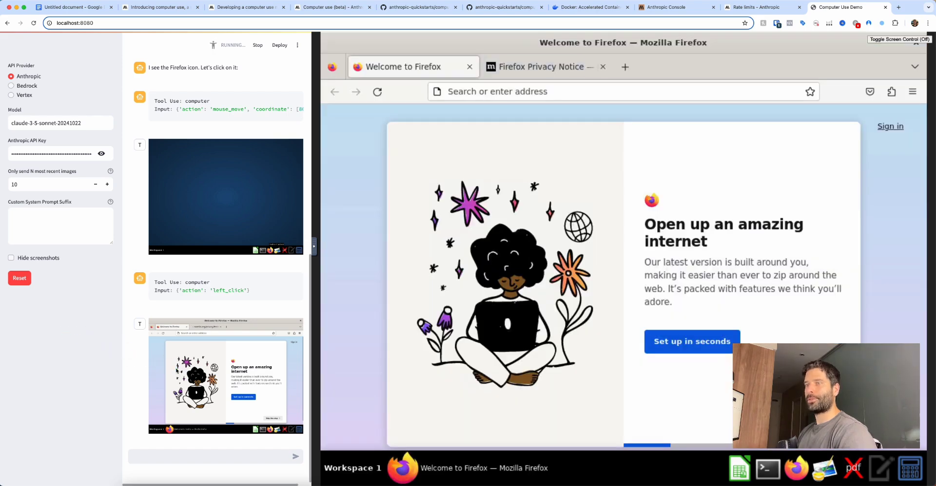
pyautogui.moveTo(107, 300); pyautogui.dragTo(157, 212)
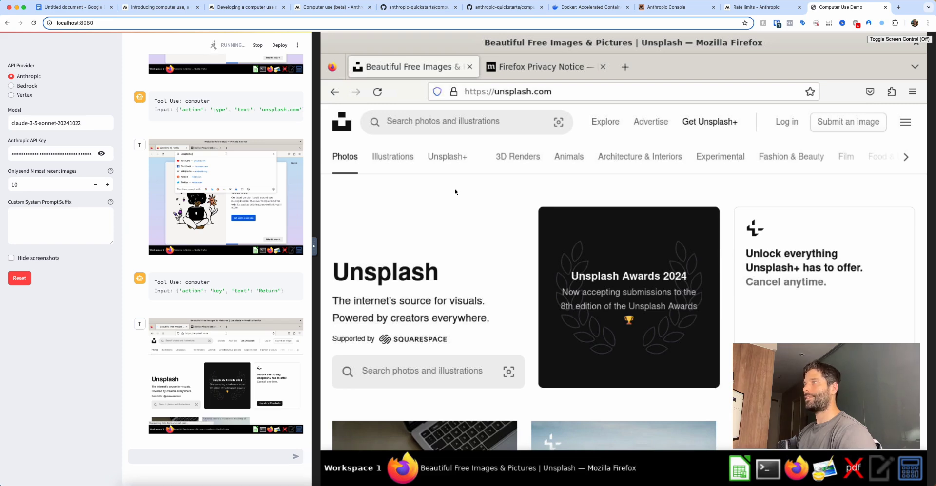
pyautogui.moveTo(498, 190); pyautogui.dragTo(497, 106)
pyautogui.moveTo(92, 324); pyautogui.dragTo(168, 343)
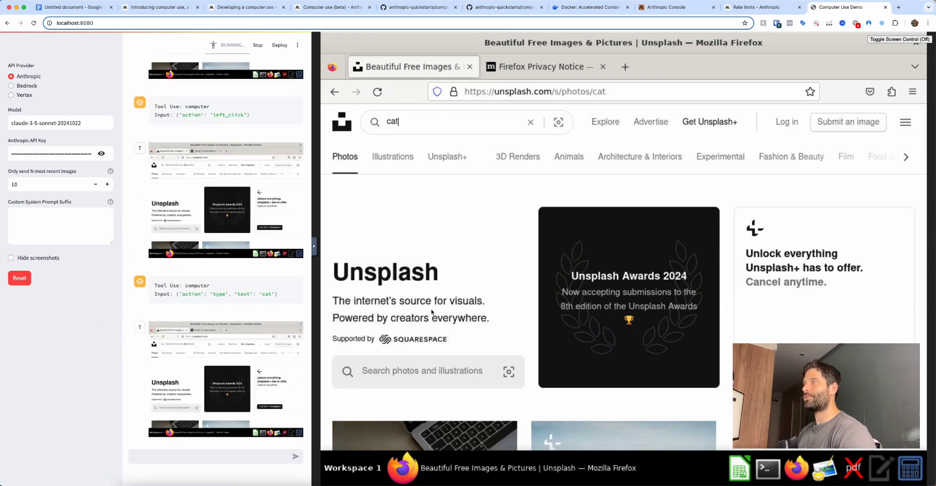
pyautogui.moveTo(424, 263)
pyautogui.mouseDown()
pyautogui.moveTo(408, 123)
pyautogui.moveTo(535, 128)
pyautogui.mouseUp()
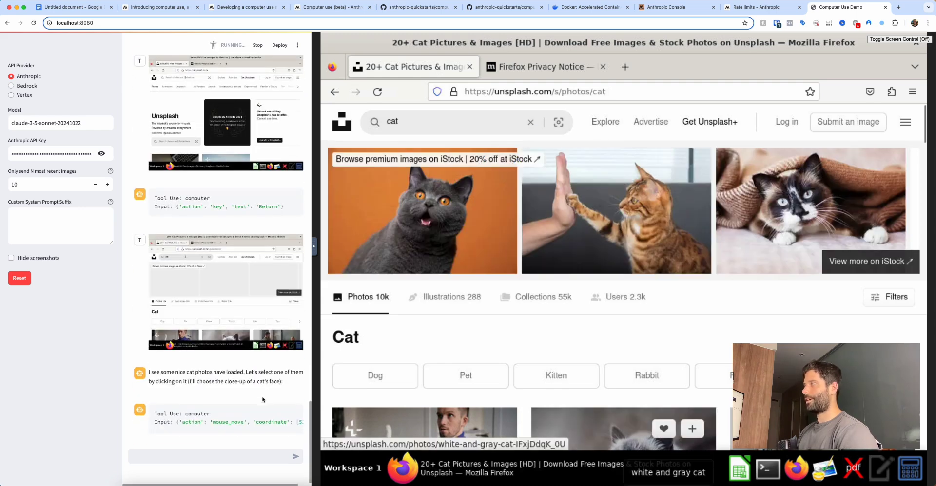
pyautogui.moveTo(522, 360)
pyautogui.mouseDown()
pyautogui.moveTo(446, 245)
pyautogui.moveTo(453, 237)
pyautogui.mouseUp()
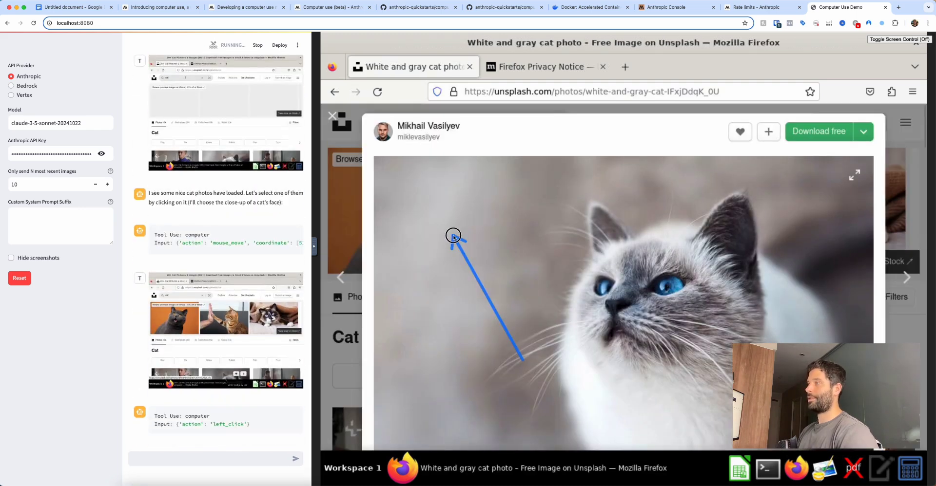
pyautogui.moveTo(582, 314); pyautogui.dragTo(646, 293)
pyautogui.moveTo(68, 407)
pyautogui.mouseDown()
pyautogui.moveTo(164, 383)
pyautogui.moveTo(178, 270)
pyautogui.mouseUp()
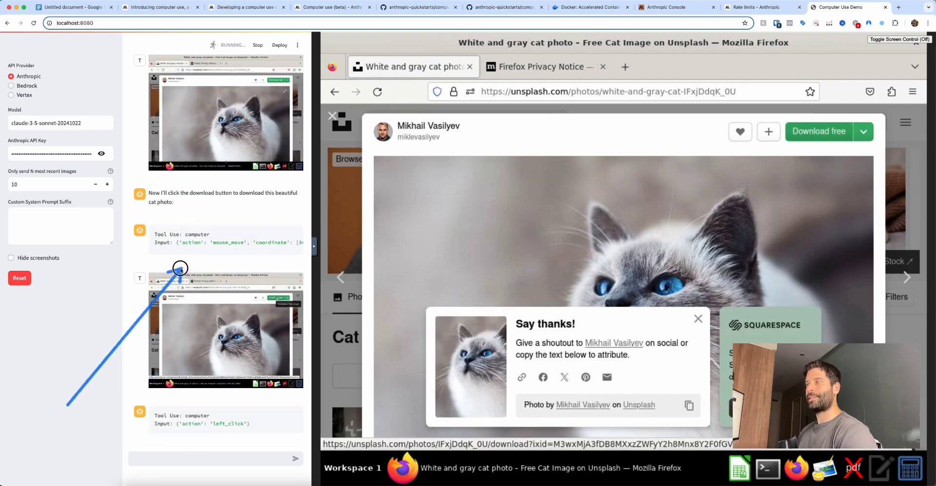
pyautogui.moveTo(730, 281)
pyautogui.mouseDown()
pyautogui.moveTo(788, 148)
pyautogui.moveTo(722, 139)
pyautogui.mouseUp()
pyautogui.moveTo(111, 335)
pyautogui.mouseDown()
pyautogui.moveTo(195, 269)
pyautogui.moveTo(236, 268)
pyautogui.moveTo(238, 282)
pyautogui.mouseUp()
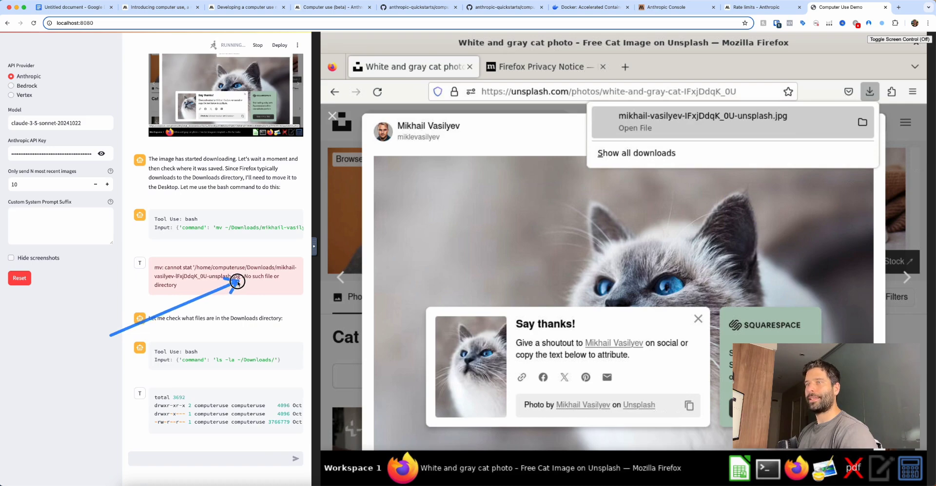
pyautogui.moveTo(85, 372); pyautogui.dragTo(200, 318)
pyautogui.moveTo(67, 372)
pyautogui.mouseDown()
pyautogui.moveTo(146, 319)
pyautogui.moveTo(196, 308)
pyautogui.mouseUp()
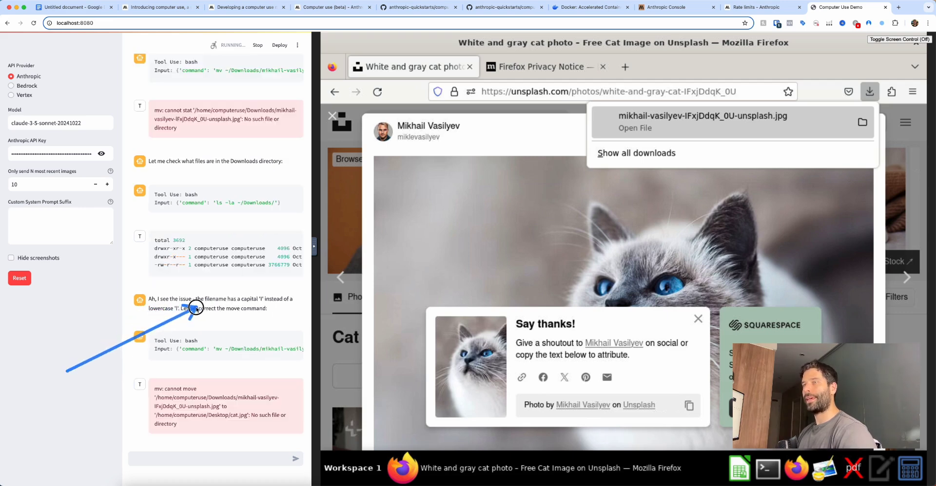
pyautogui.moveTo(78, 370)
pyautogui.mouseDown()
pyautogui.moveTo(170, 269)
pyautogui.moveTo(160, 390)
pyautogui.moveTo(160, 324)
pyautogui.moveTo(149, 310)
pyautogui.moveTo(160, 307)
pyautogui.moveTo(161, 317)
pyautogui.mouseUp()
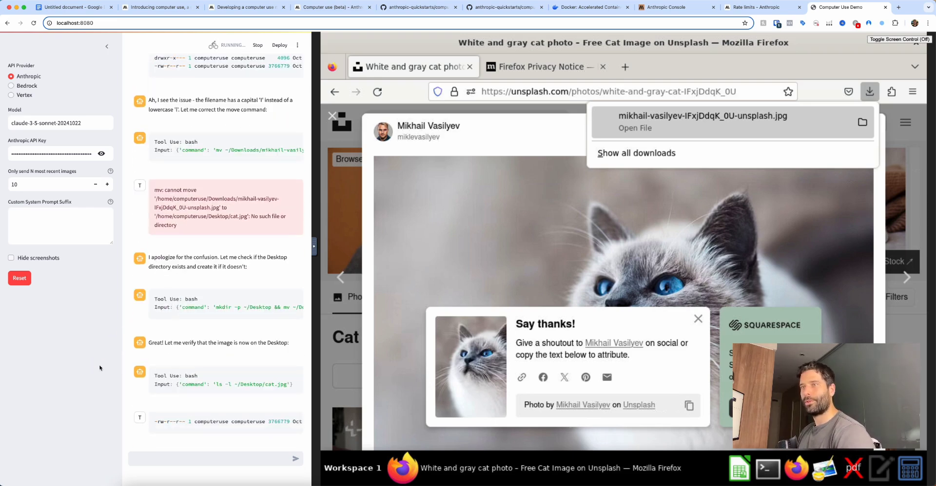
pyautogui.moveTo(52, 368)
pyautogui.mouseDown()
pyautogui.moveTo(136, 359)
pyautogui.moveTo(169, 415)
pyautogui.mouseUp()
# - Send Claude the follow-up message "can you open that image so i can see it"
pyautogui.click(157, 459)
pyautogui.write('can you open that image so i')
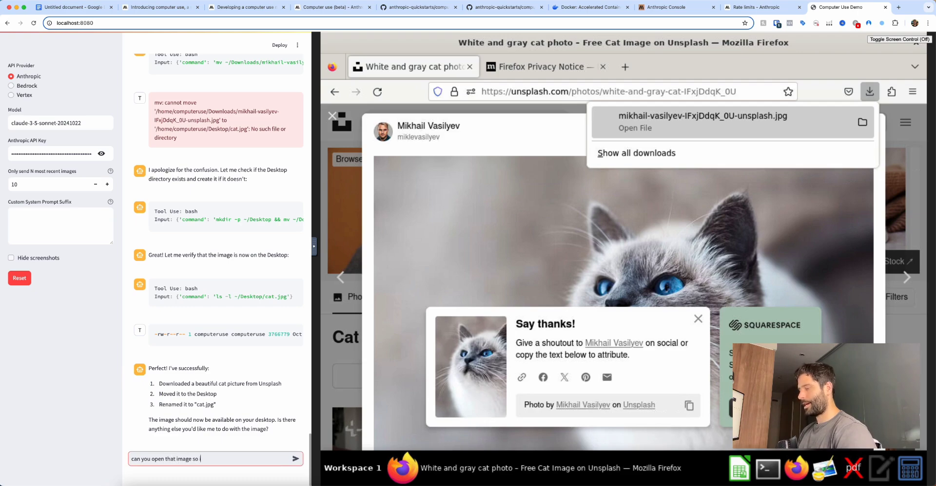
pyautogui.write(' can see it')
pyautogui.press('Return')
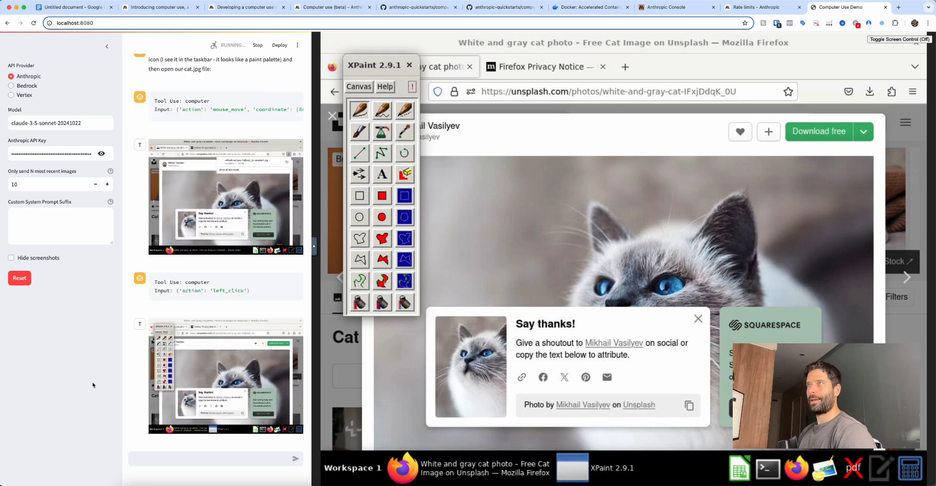
pyautogui.moveTo(67, 313)
pyautogui.mouseDown()
pyautogui.moveTo(109, 271)
pyautogui.moveTo(176, 150)
pyautogui.moveTo(166, 352)
pyautogui.mouseUp()
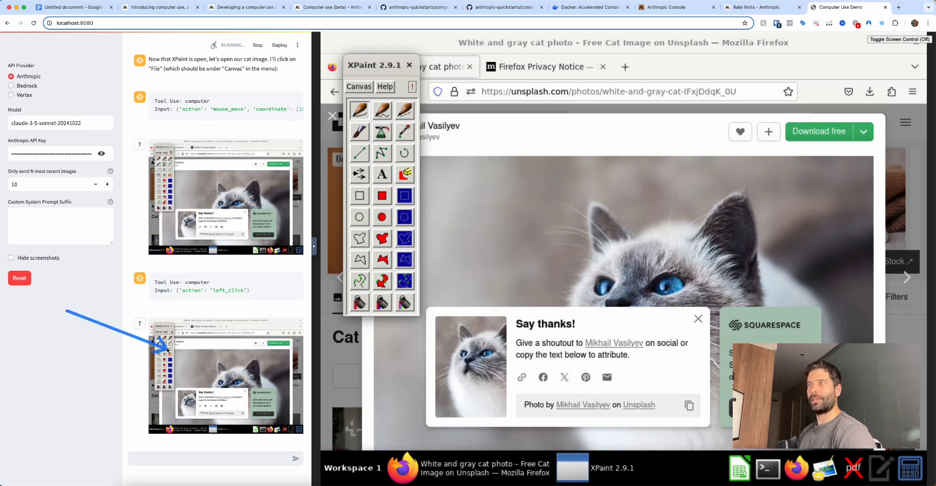
pyautogui.moveTo(80, 391)
pyautogui.mouseDown()
pyautogui.moveTo(146, 344)
pyautogui.moveTo(154, 372)
pyautogui.mouseUp()
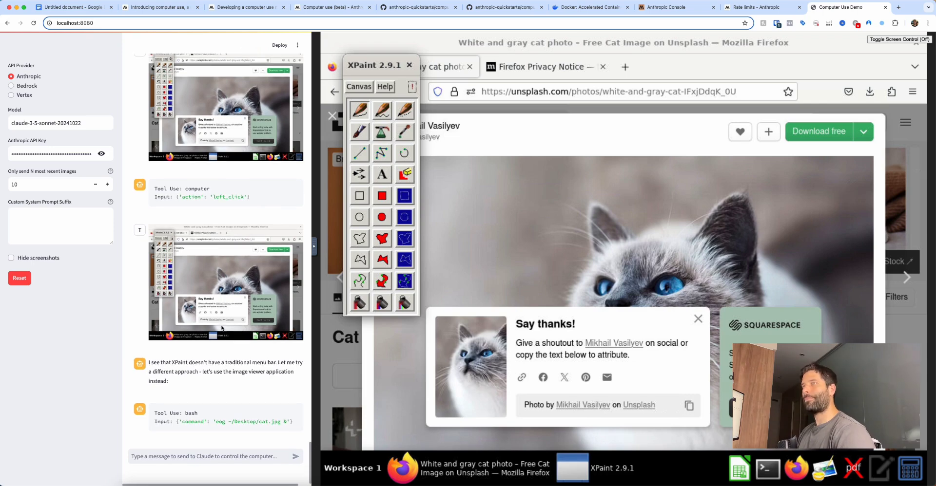
pyautogui.moveTo(117, 286); pyautogui.dragTo(364, 176)
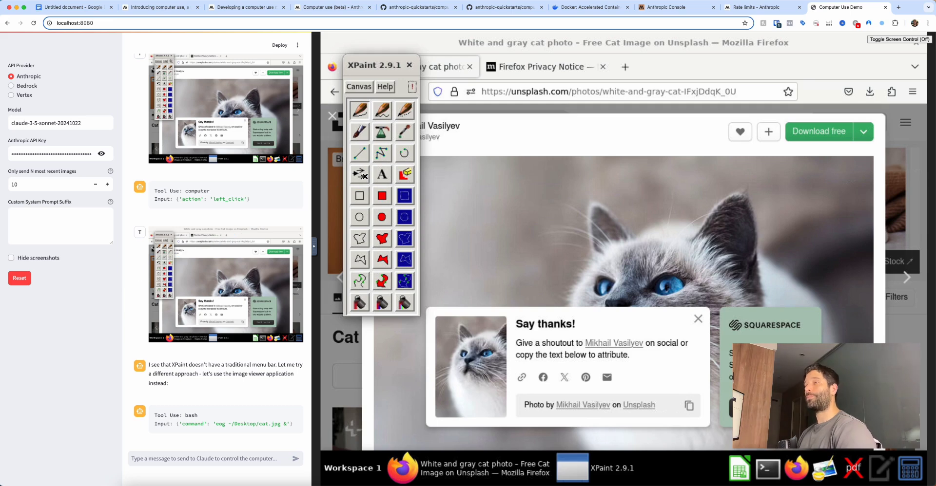